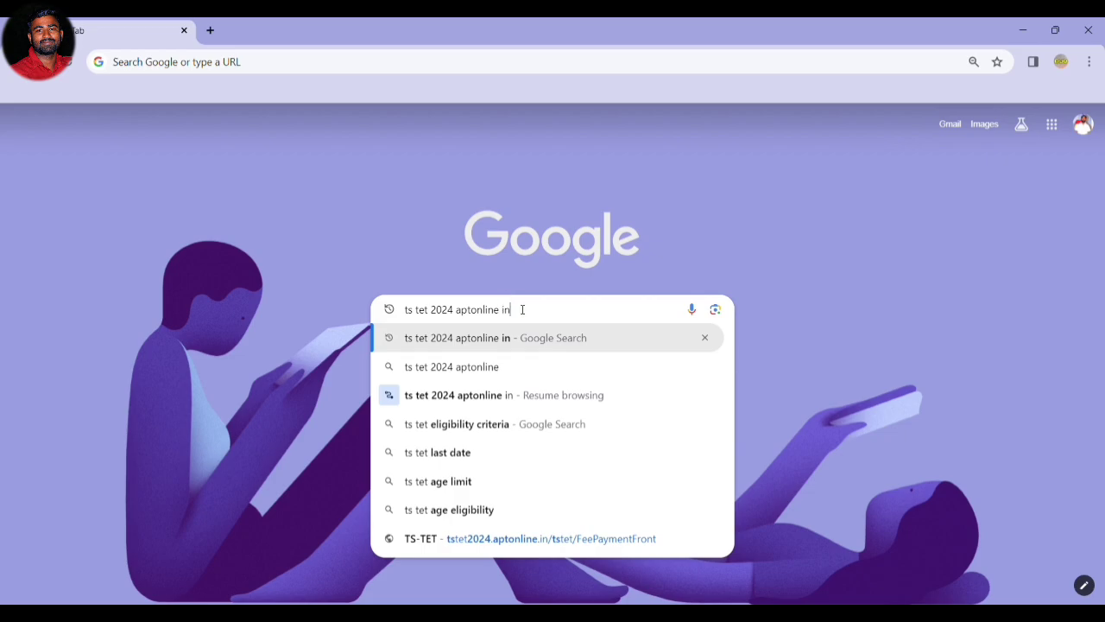
# Search for 'ts tet 2024 aptonline' and open the tstet2024.aptonline.in result.
pyautogui.press('BackSpace')
pyautogui.press('Return')
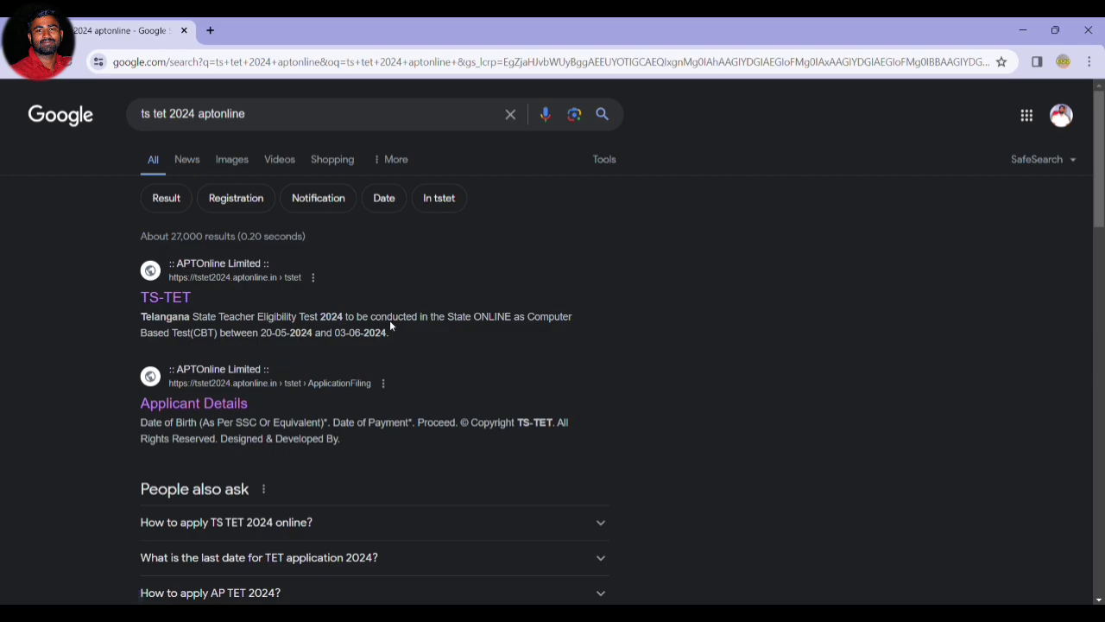
pyautogui.click(161, 303)
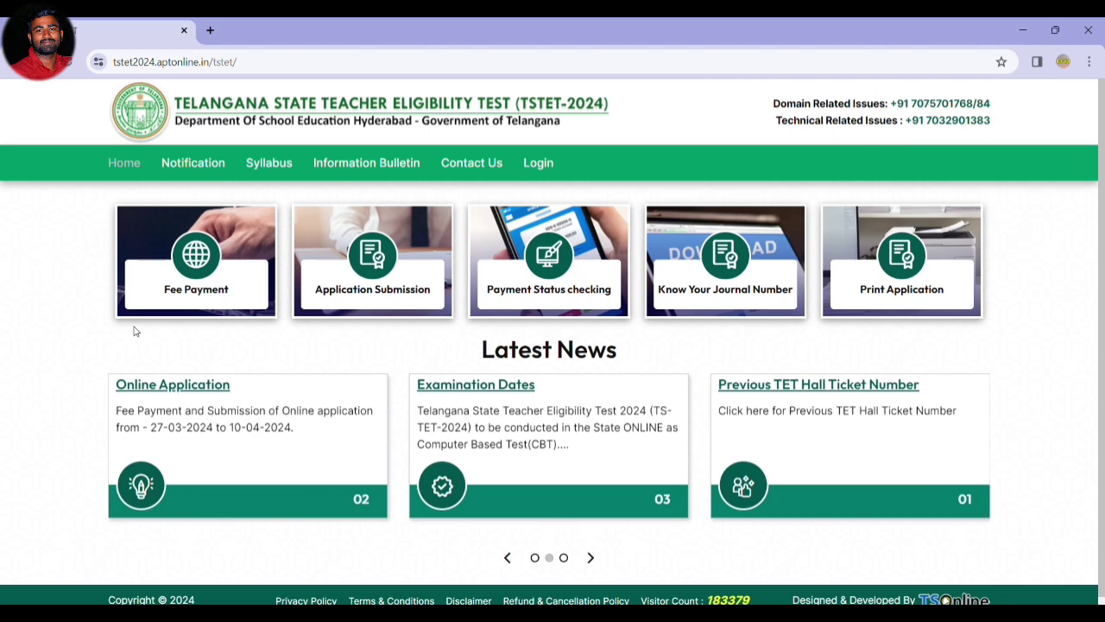
# Open the Fee Payment form and enter the applicant's full name.
pyautogui.click(198, 291)
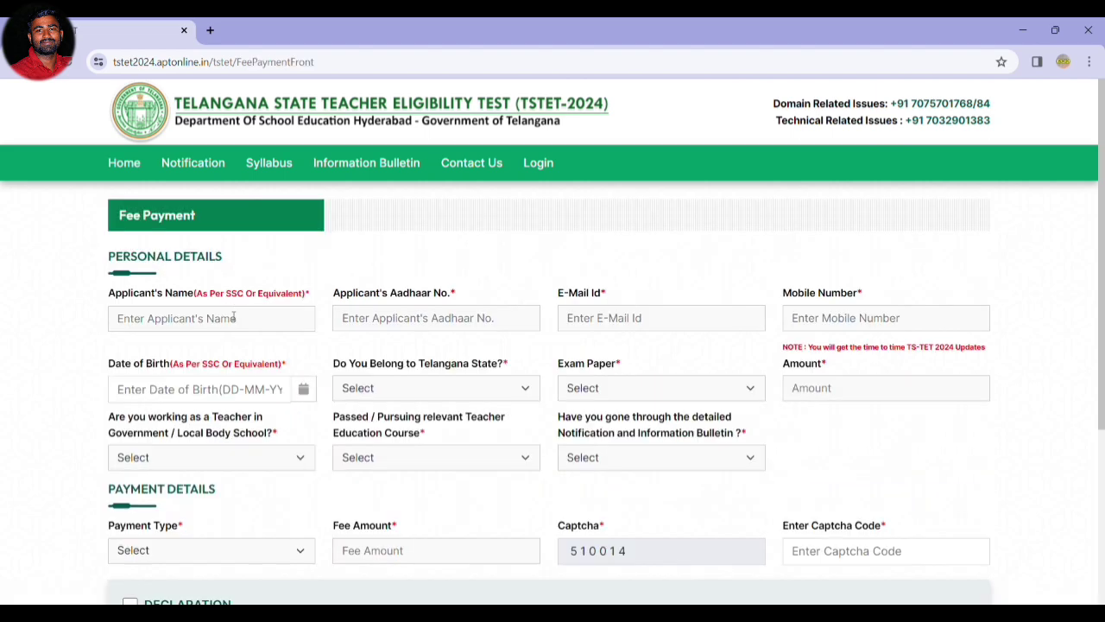
pyautogui.scroll(-1, 233, 318)
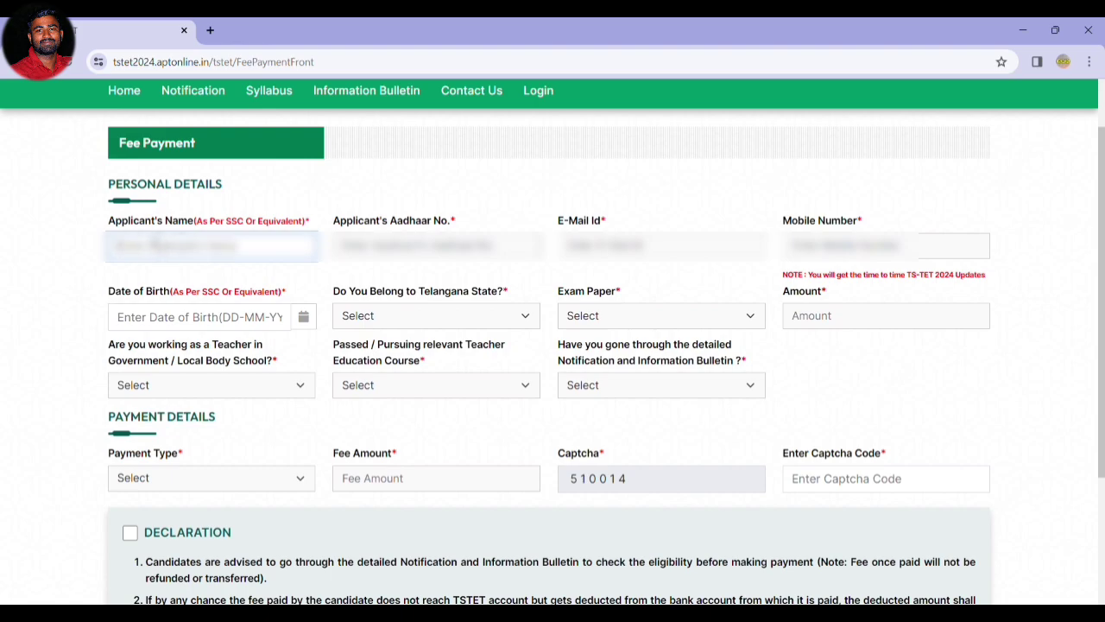
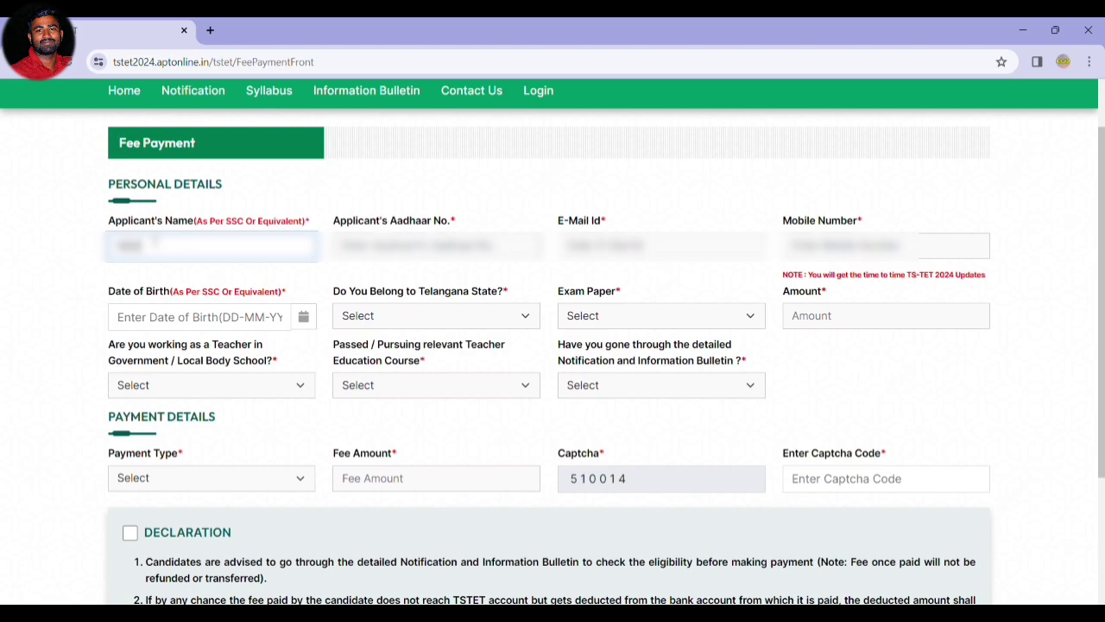
pyautogui.press('Tab')
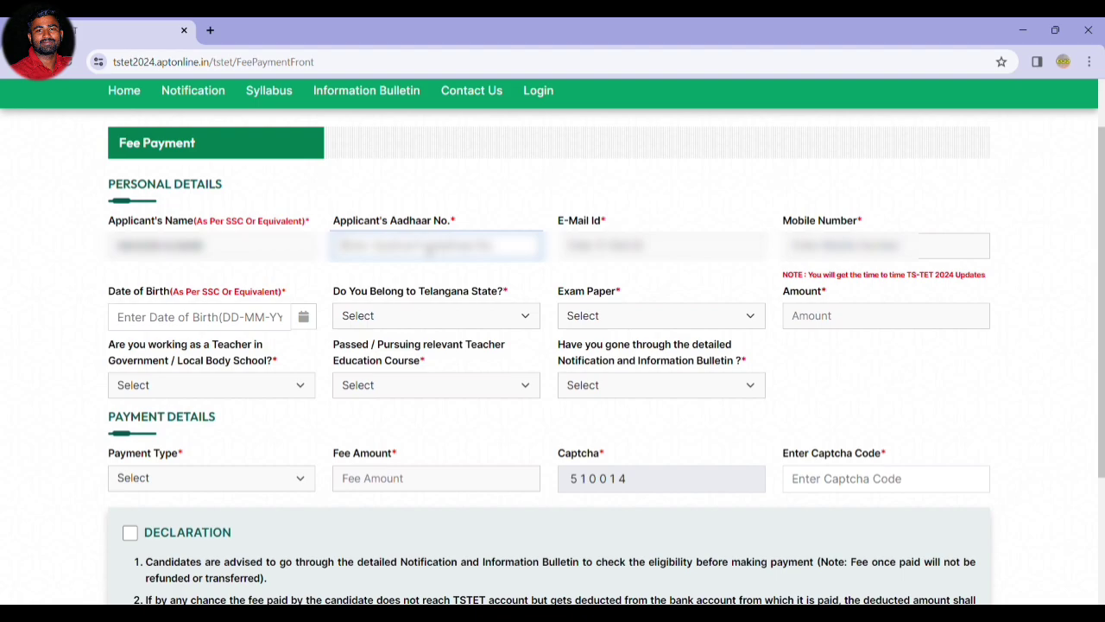
# Fill in the applicant's Aadhaar number, e-mail address and mobile number.
pyautogui.write('???????')
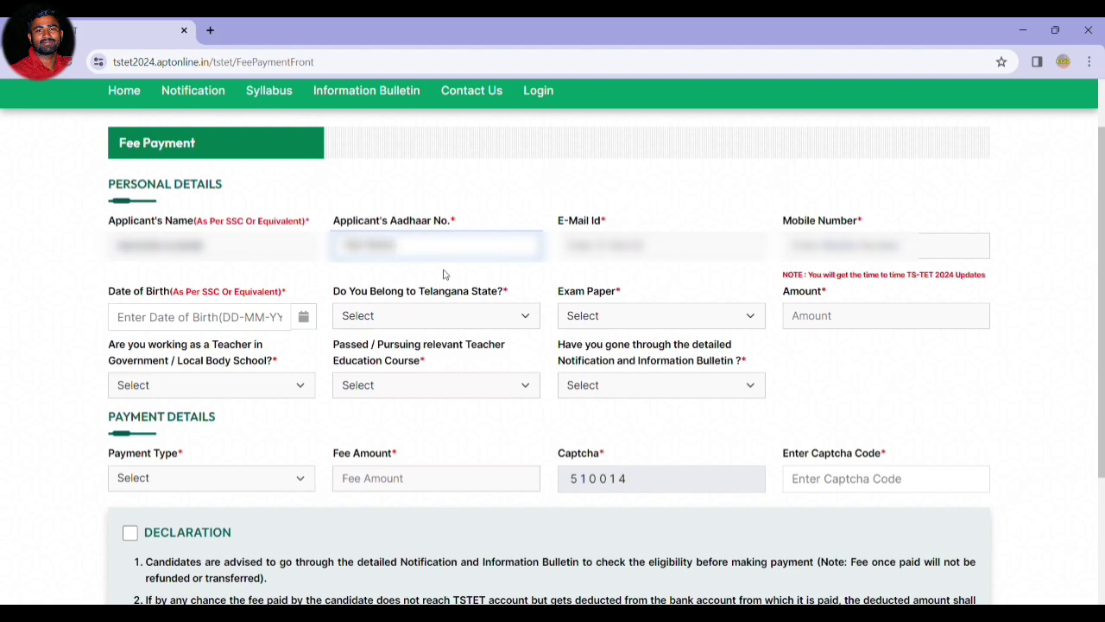
pyautogui.write('?????')
pyautogui.press('Tab')
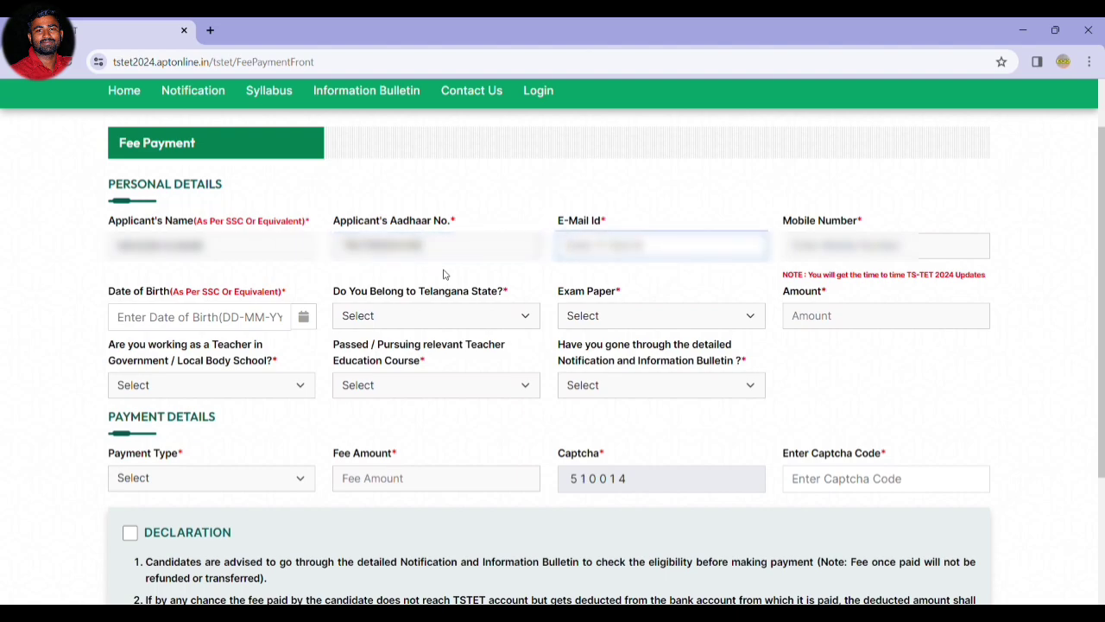
pyautogui.write('???')
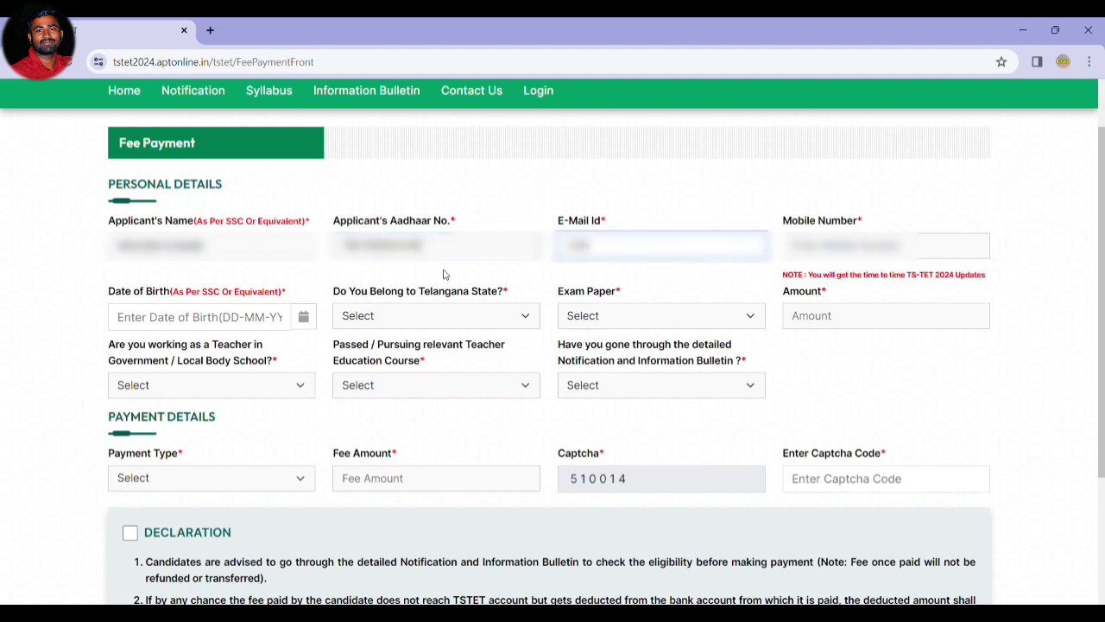
pyautogui.write('??????')
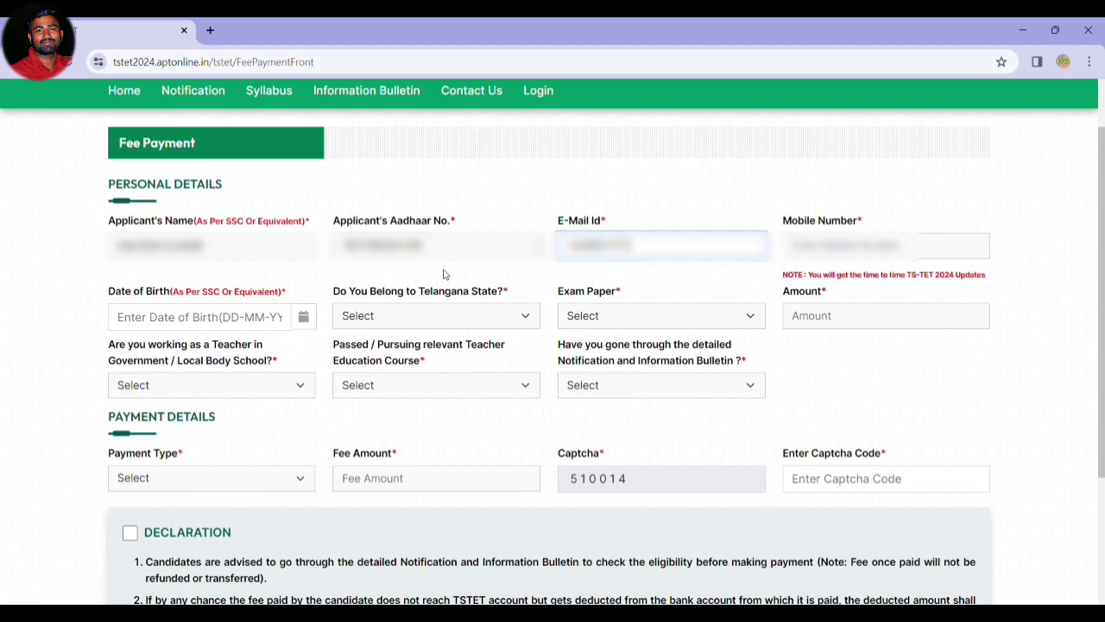
pyautogui.write('??????gmail.com')
pyautogui.press('Tab')
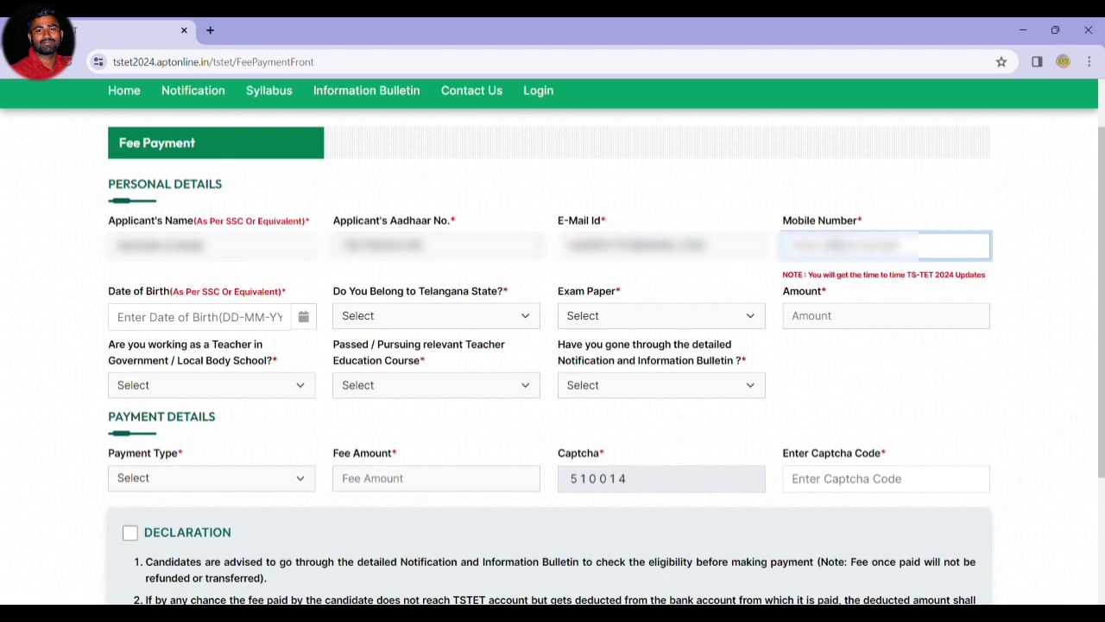
pyautogui.write('??????')
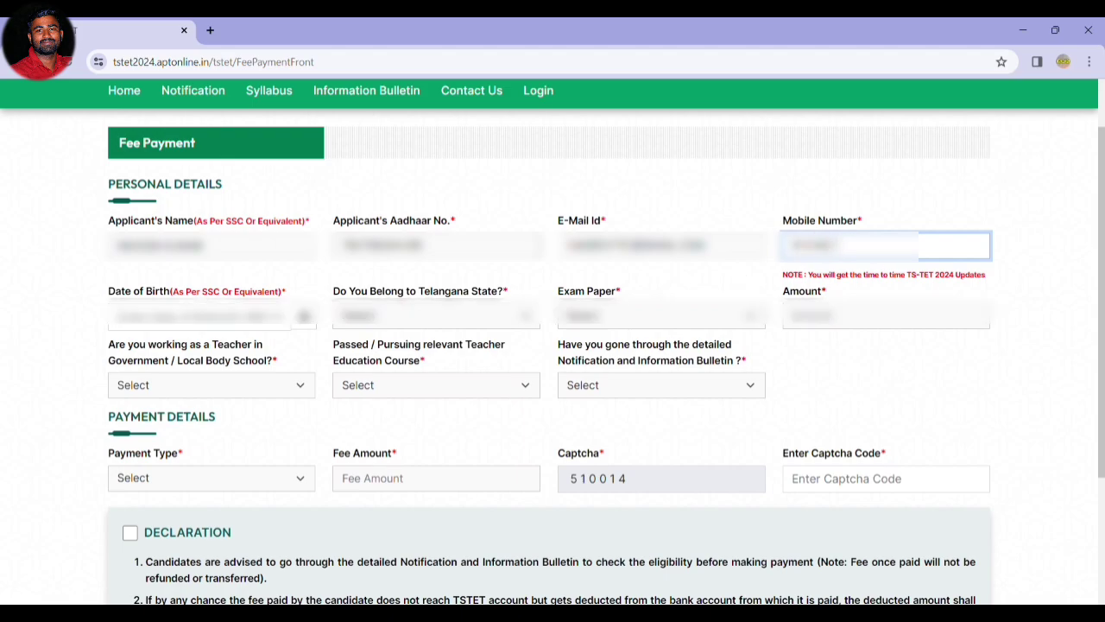
pyautogui.write('???')
pyautogui.press('Tab')
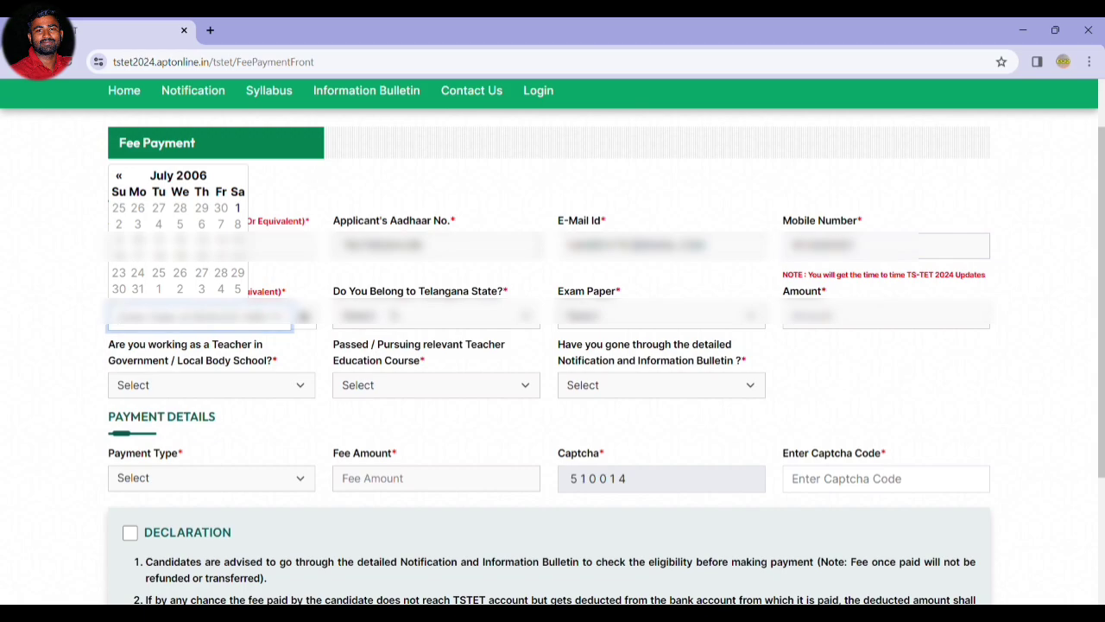
# Set the date of birth to a day in May 2001 with the calendar.
pyautogui.click(178, 175)
pyautogui.click(173, 164)
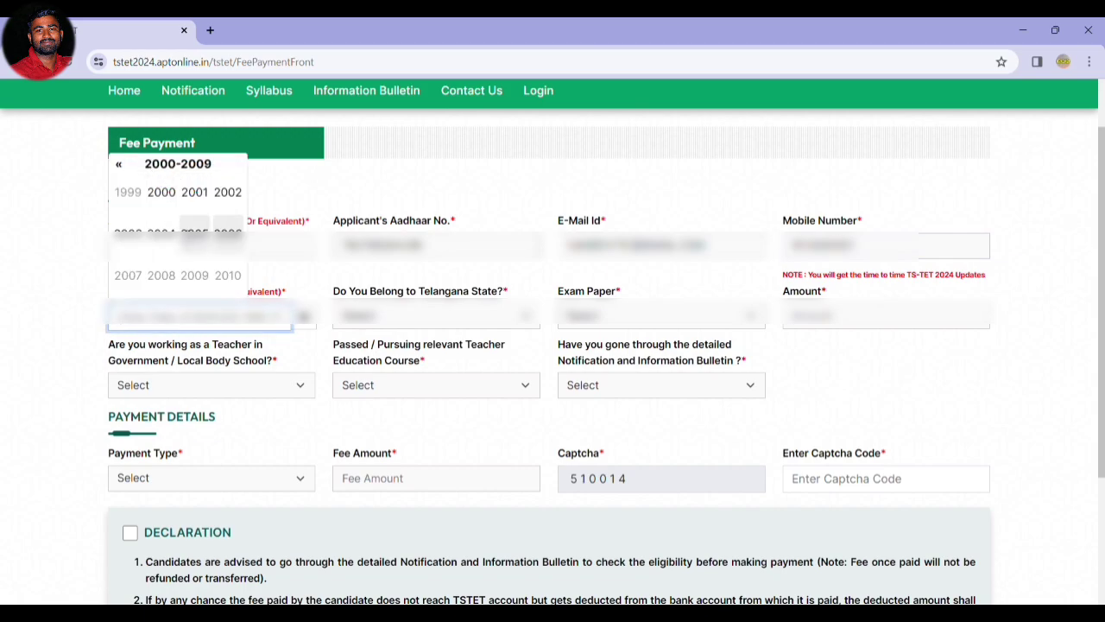
pyautogui.click(195, 192)
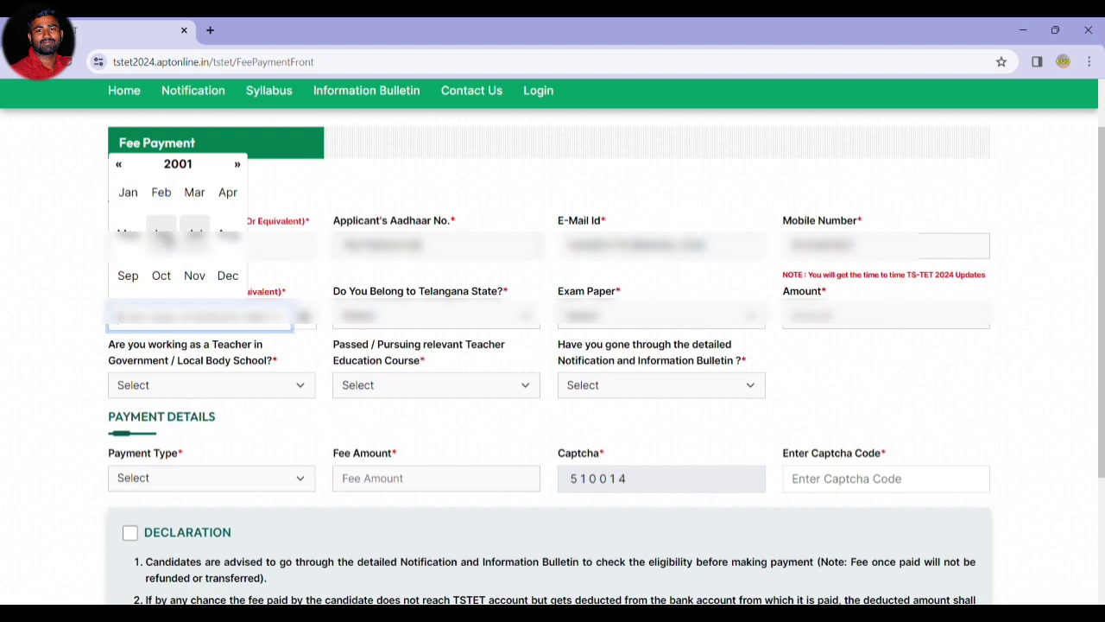
pyautogui.click(127, 233)
pyautogui.click(204, 224)
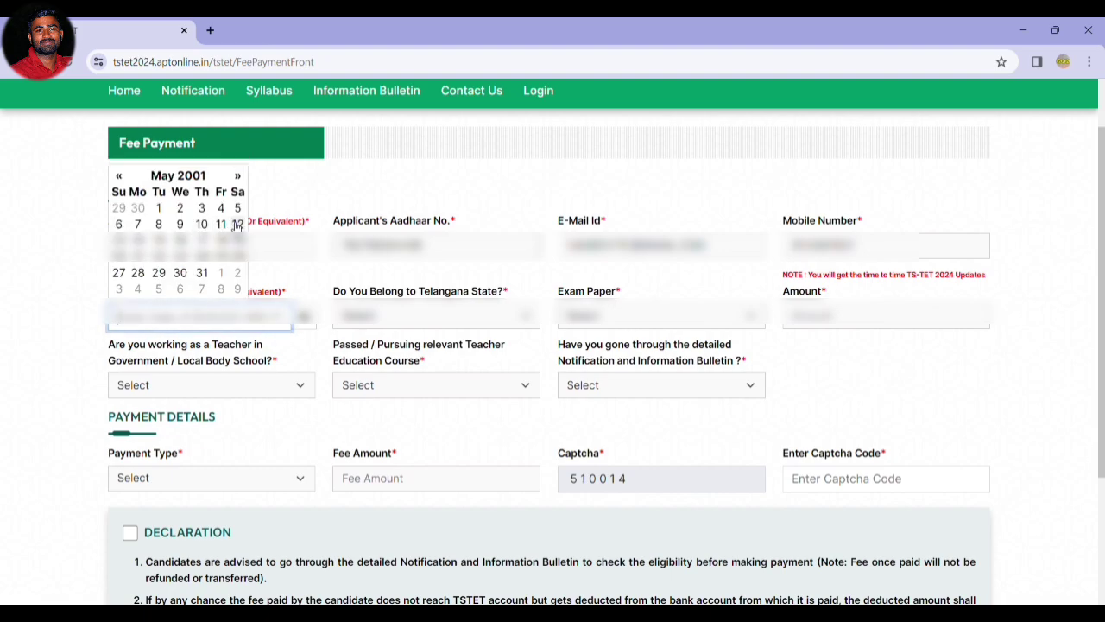
pyautogui.click(62, 312)
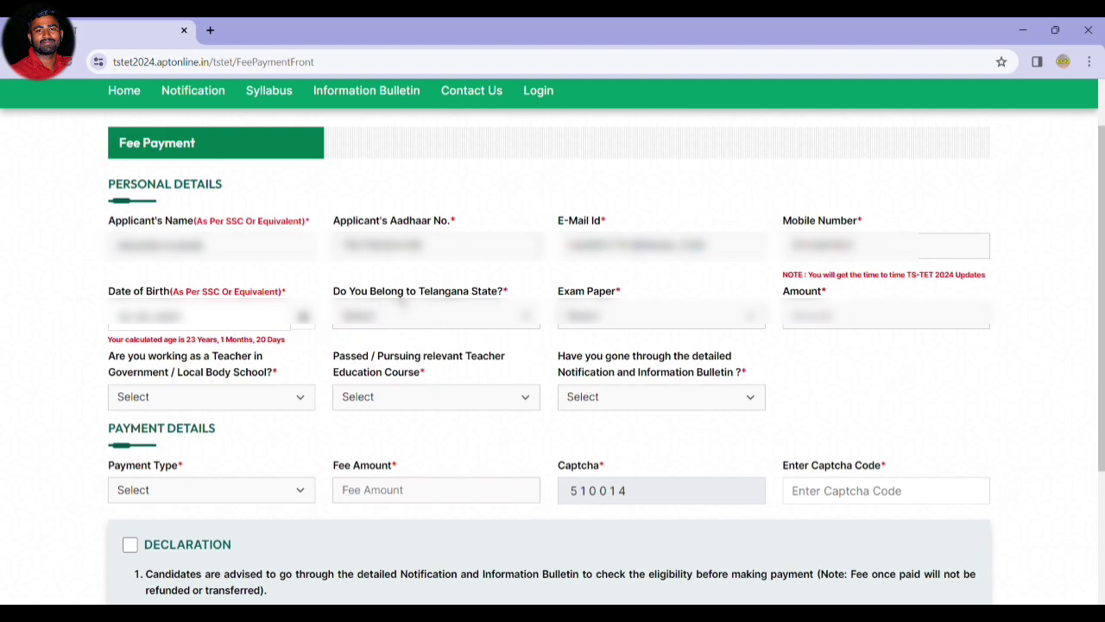
# Answer Yes for Telangana State and set Exam Paper to Paper-I & Paper-II (BOTH).
pyautogui.click(436, 326)
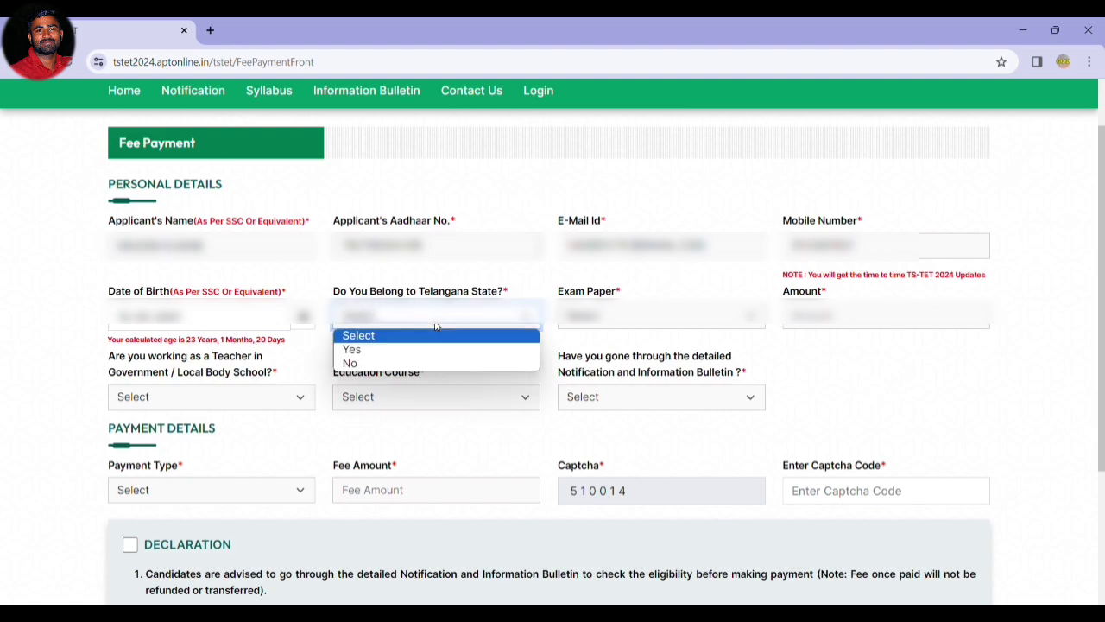
pyautogui.click(365, 350)
pyautogui.click(653, 318)
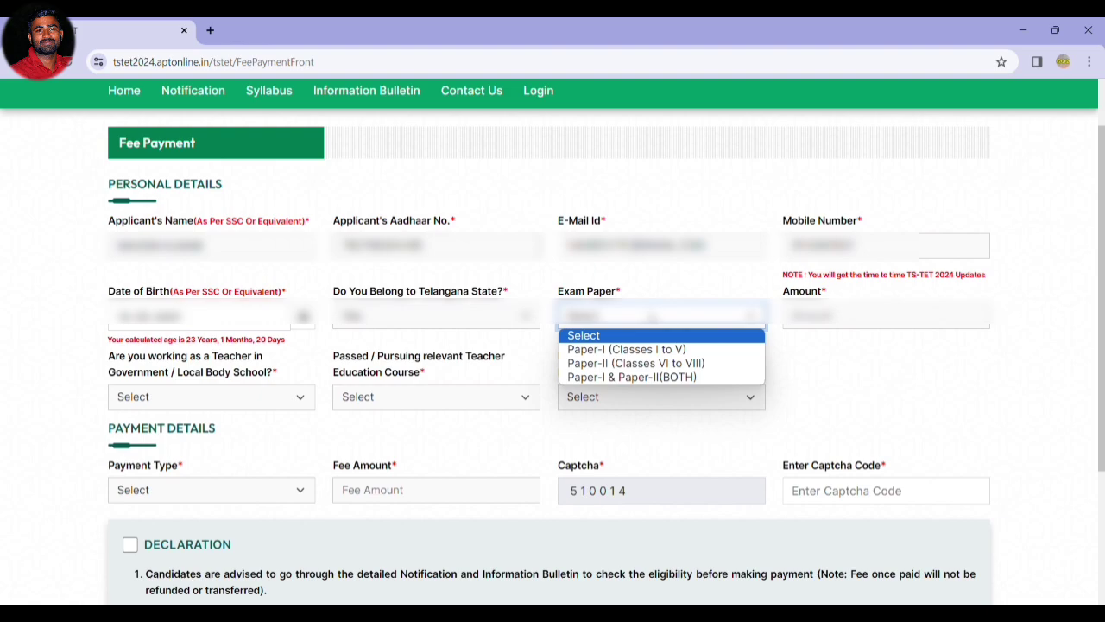
pyautogui.click(667, 378)
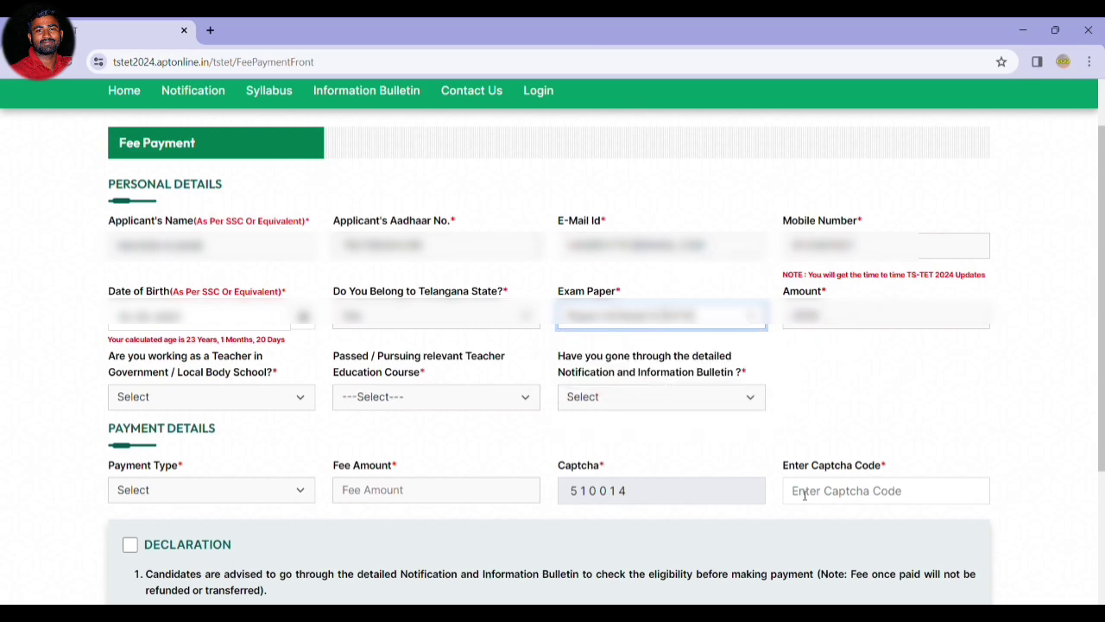
pyautogui.click(587, 318)
pyautogui.click(625, 363)
pyautogui.click(711, 327)
pyautogui.click(693, 365)
pyautogui.click(639, 321)
pyautogui.click(658, 378)
# Set 'Are you working as a Teacher' to No after briefly trying Yes.
pyautogui.click(183, 401)
pyautogui.click(162, 440)
pyautogui.click(162, 407)
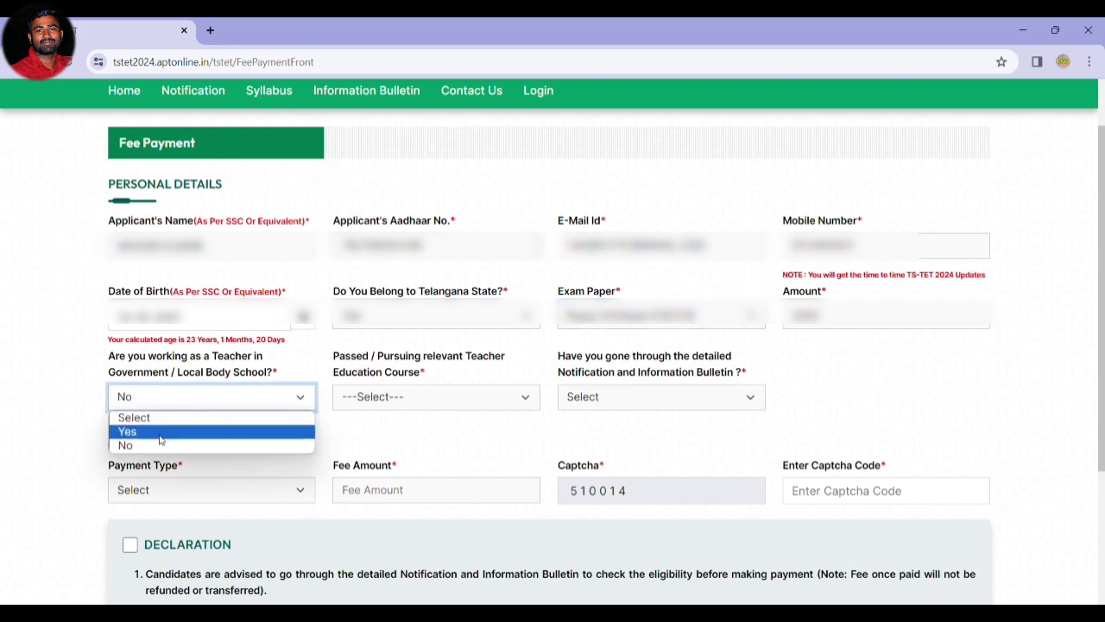
pyautogui.click(251, 429)
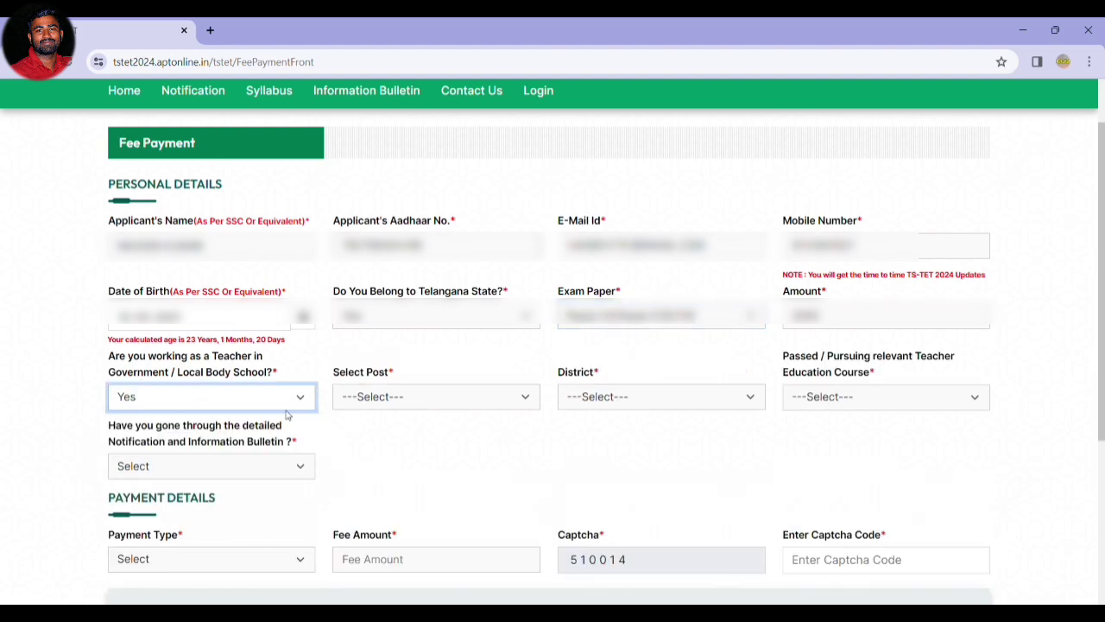
pyautogui.click(373, 394)
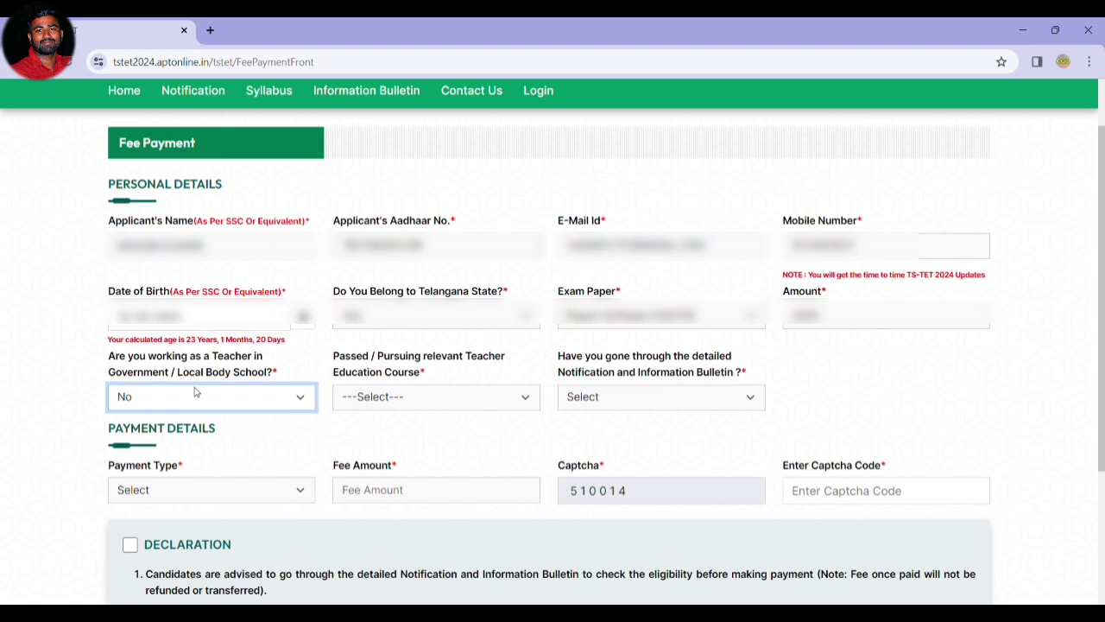
pyautogui.click(248, 398)
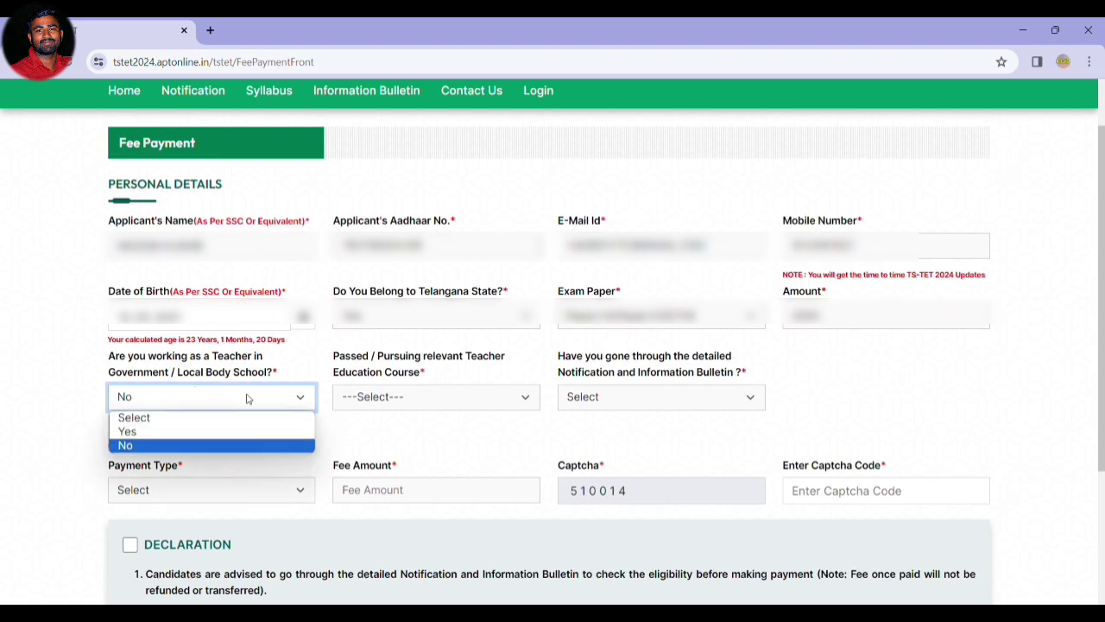
pyautogui.click(153, 445)
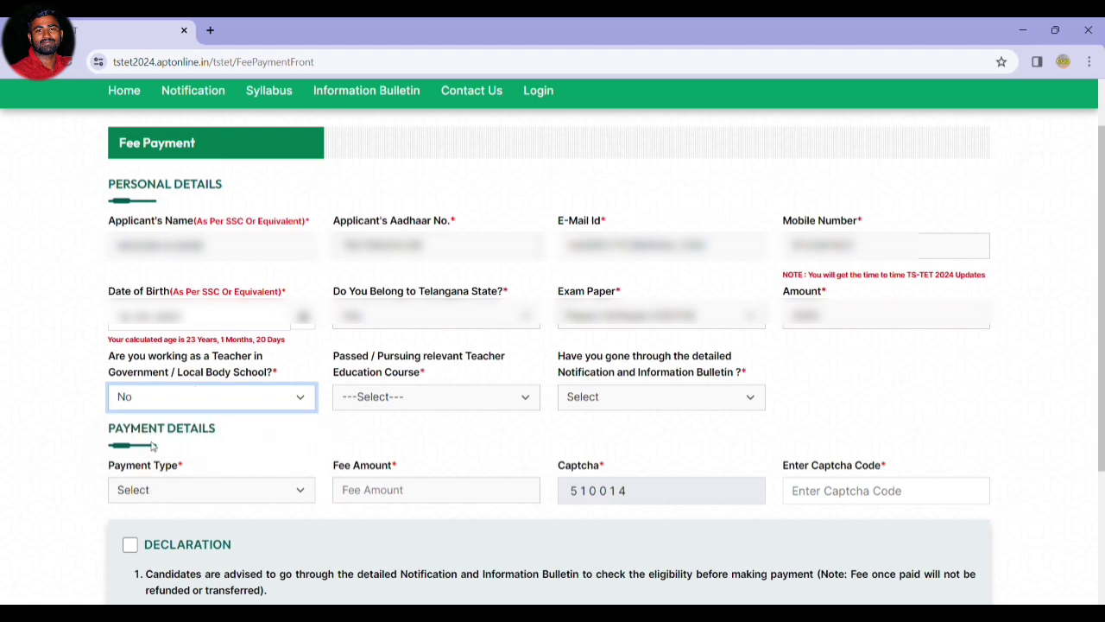
pyautogui.click(395, 399)
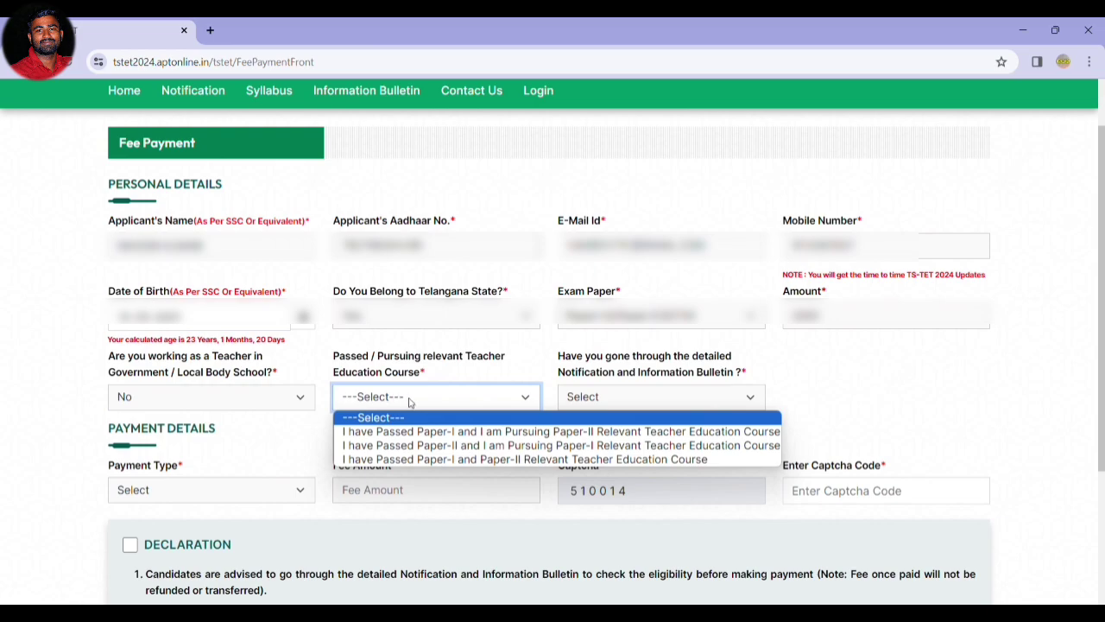
# Select 'I have Passed Paper-I and Paper-II Relevant Teacher Education Course' and answer Yes to the bulletin question.
pyautogui.click(373, 400)
pyautogui.click(374, 401)
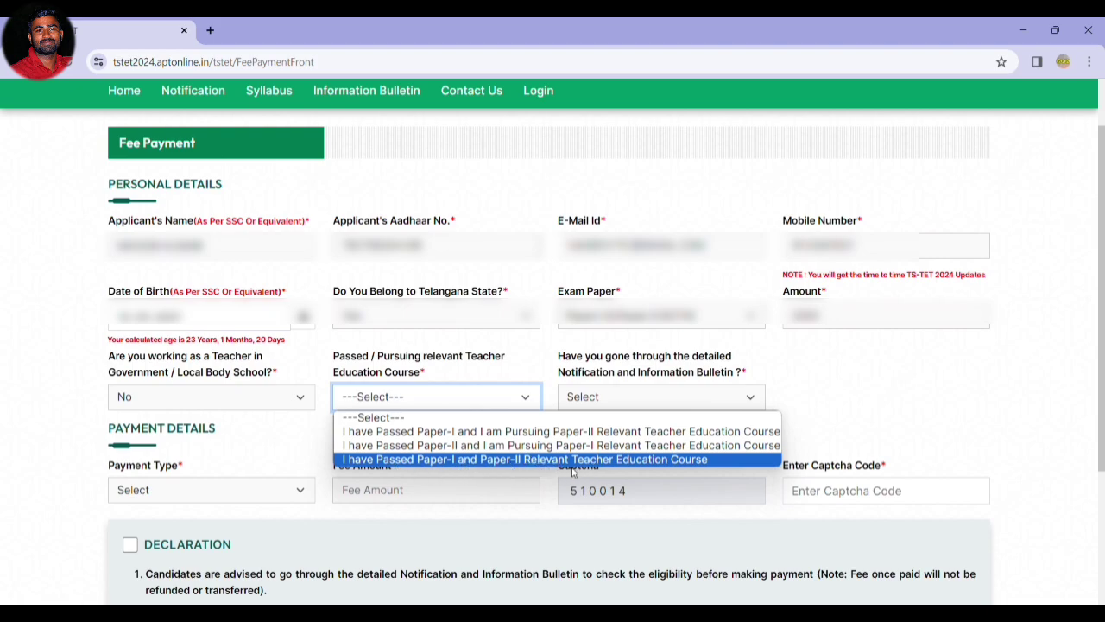
pyautogui.click(608, 459)
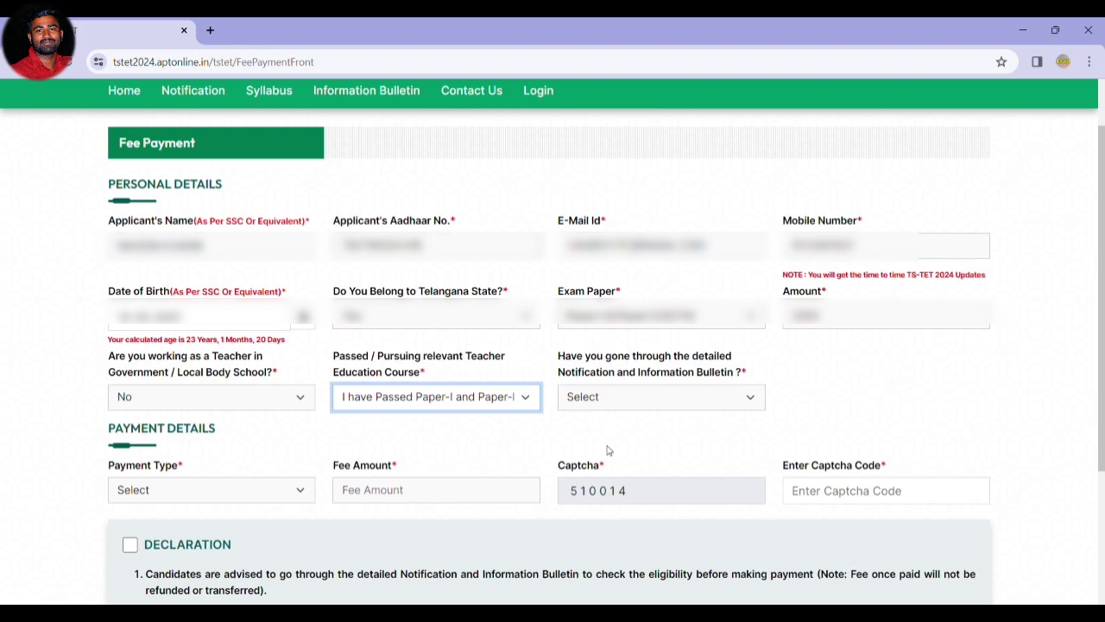
pyautogui.click(671, 397)
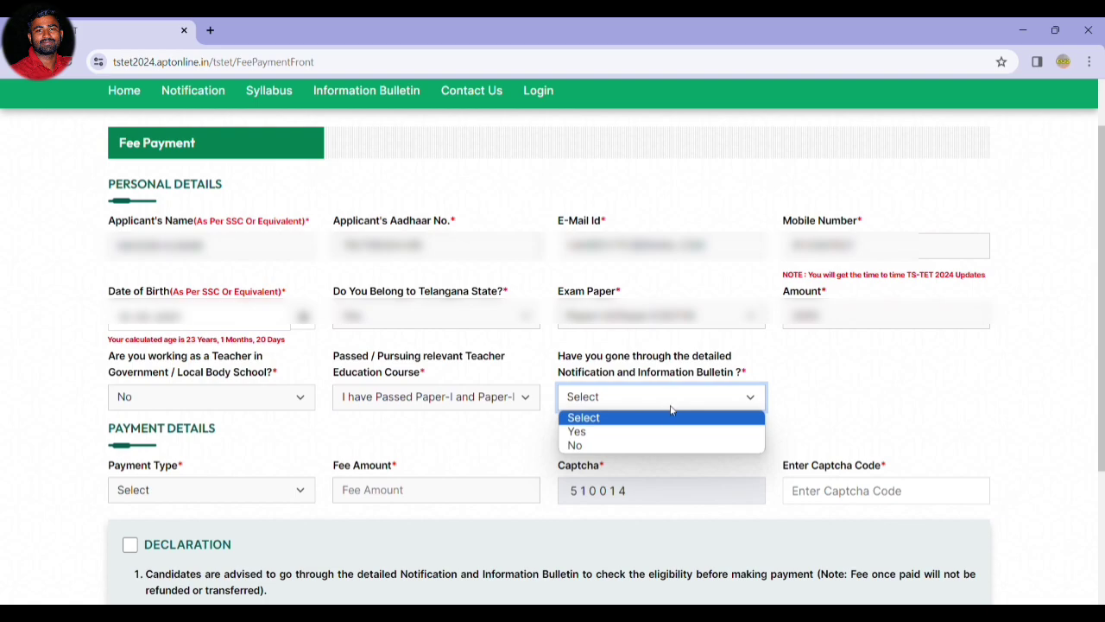
pyautogui.click(615, 431)
pyautogui.scroll(-1, 166, 416)
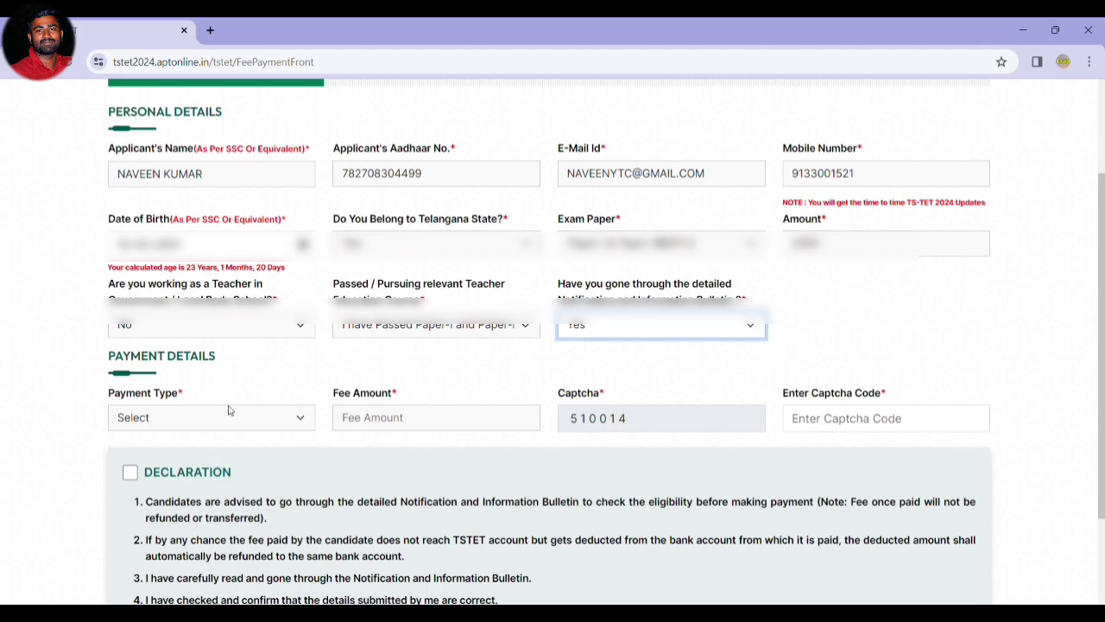
# Choose the payment type, enter captcha 5302, accept the declaration and proceed to payment.
pyautogui.scroll(-1, 167, 419)
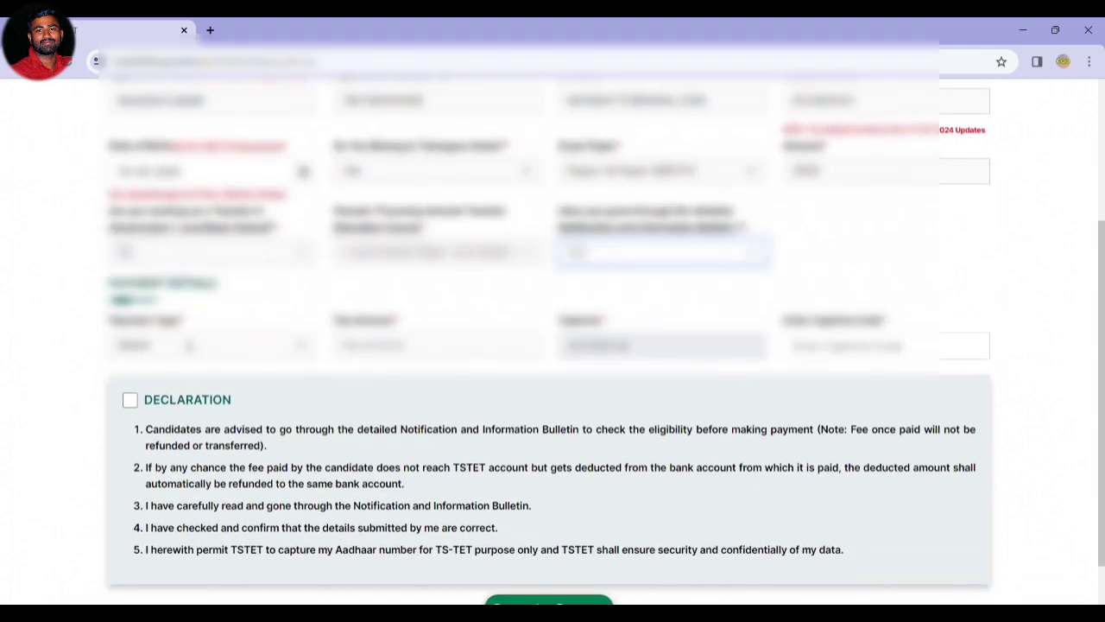
pyautogui.click(188, 344)
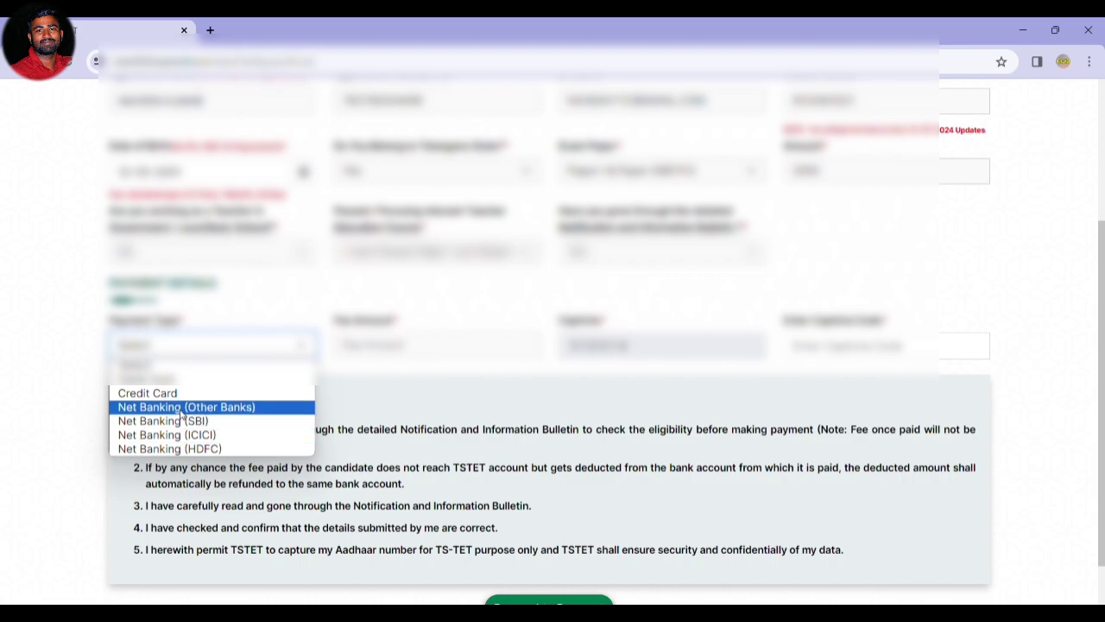
pyautogui.click(166, 388)
pyautogui.click(431, 390)
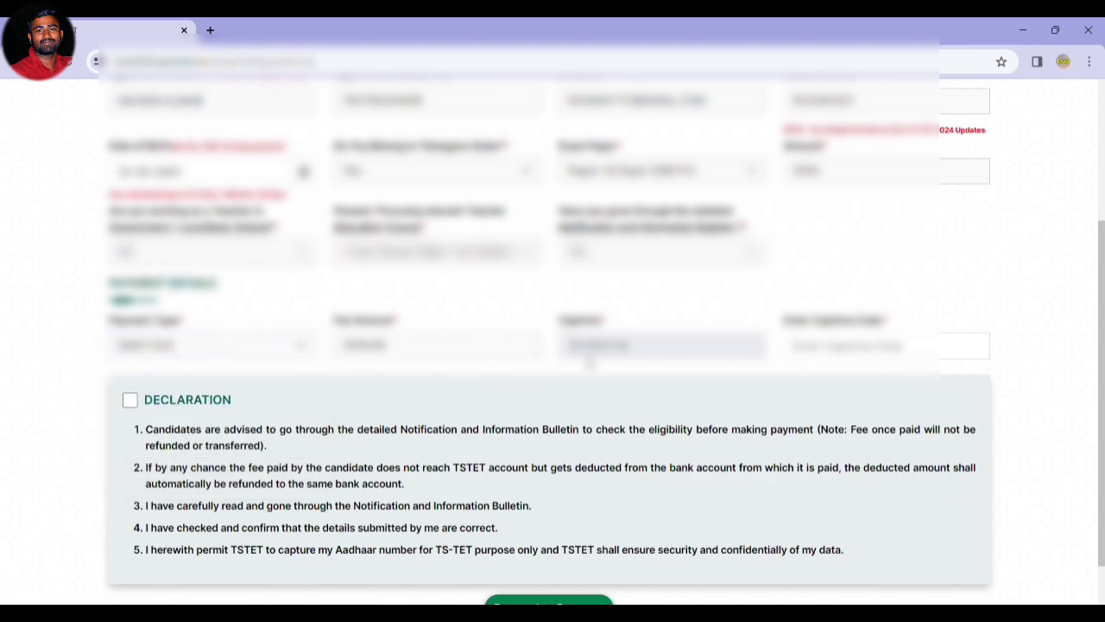
pyautogui.click(827, 342)
pyautogui.write('5')
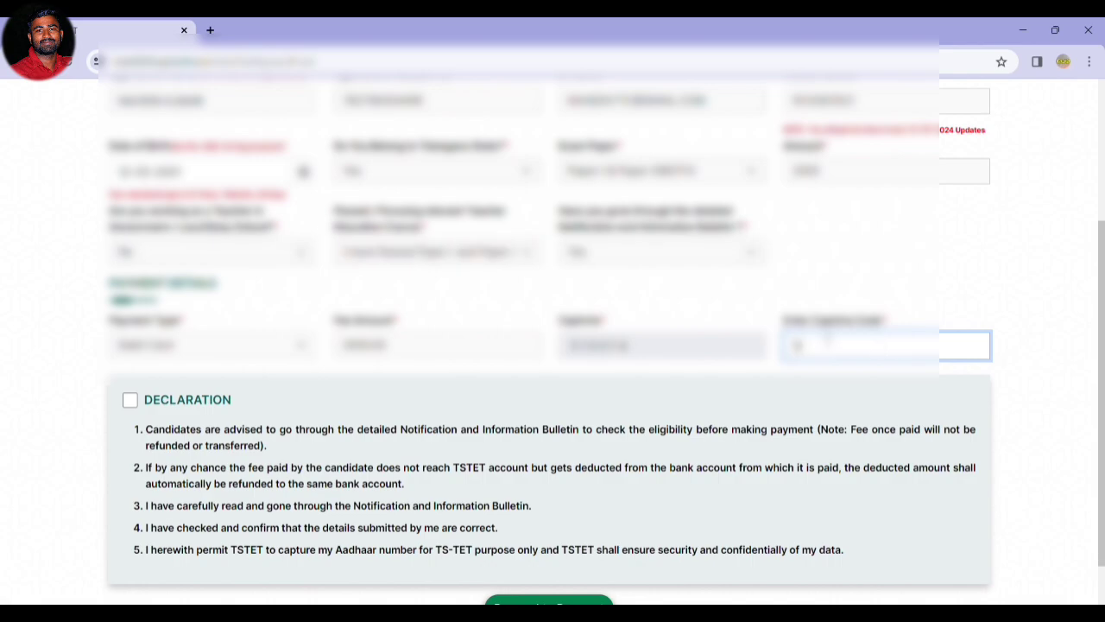
pyautogui.write('302')
pyautogui.click(129, 400)
pyautogui.scroll(-1, 181, 404)
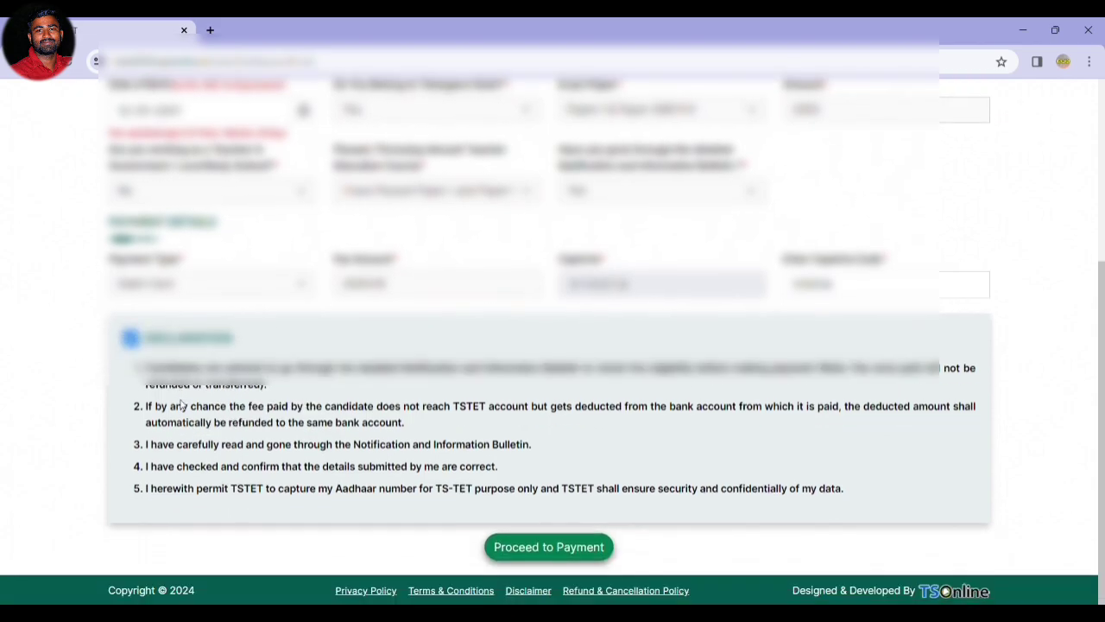
pyautogui.click(573, 551)
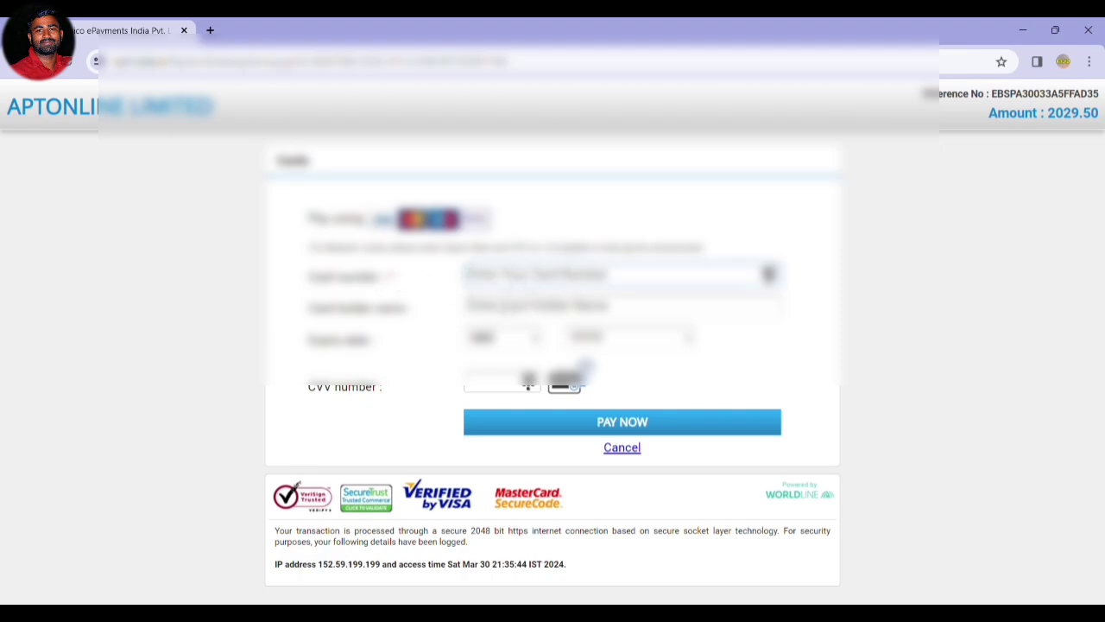
# Begin entering the card holder name on the Worldline payment page for the 2029.50 fee.
pyautogui.click(505, 311)
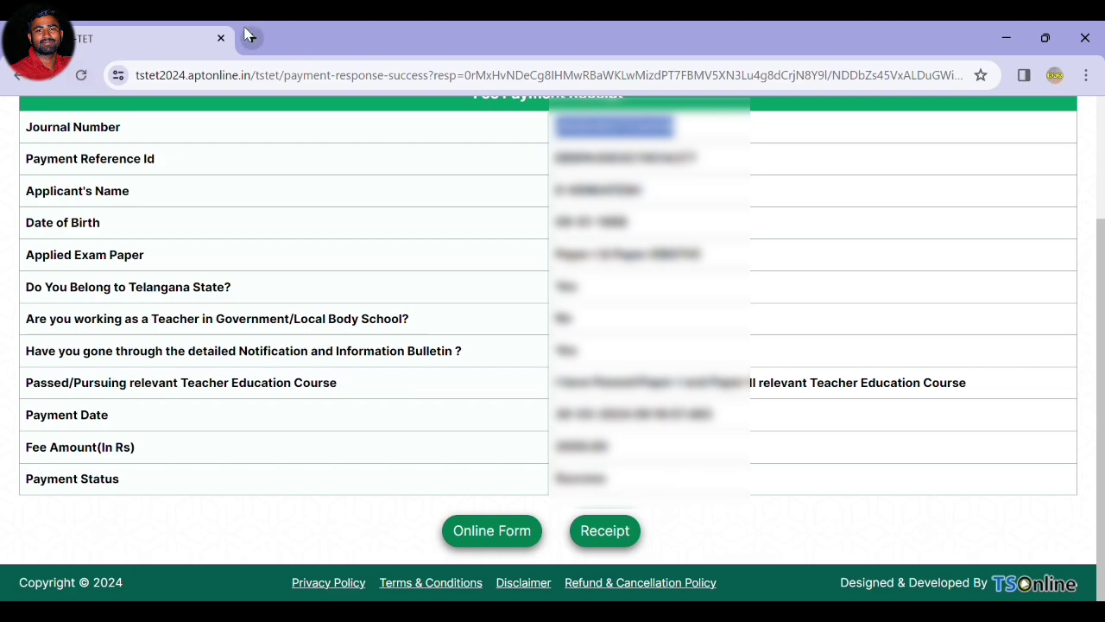
# Open the online application form and enter the father's name.
pyautogui.click(473, 550)
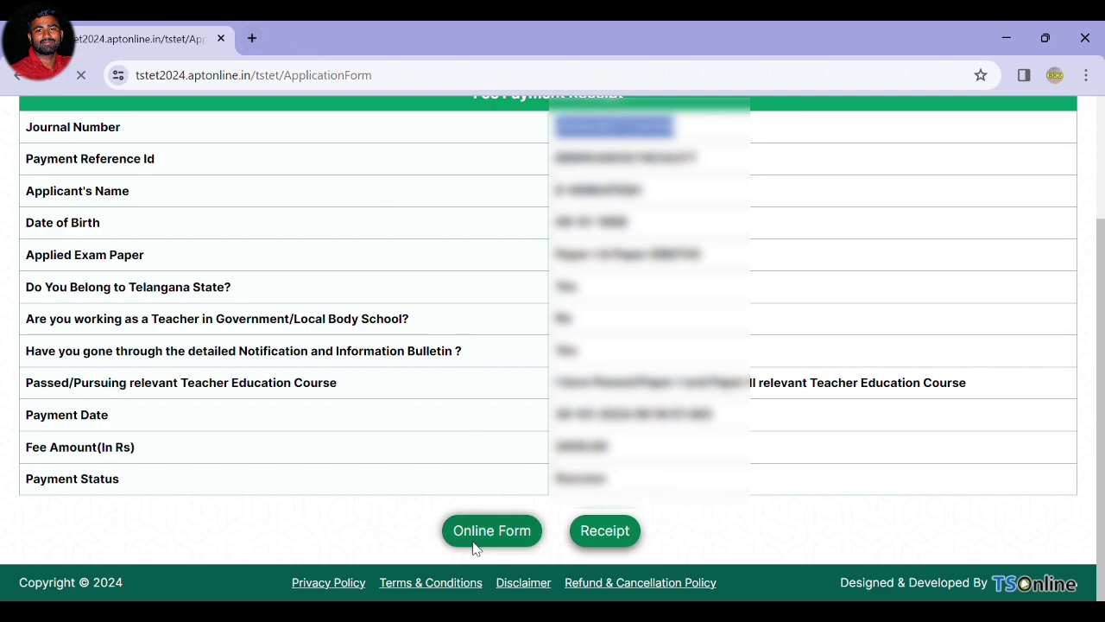
pyautogui.scroll(-1, 354, 384)
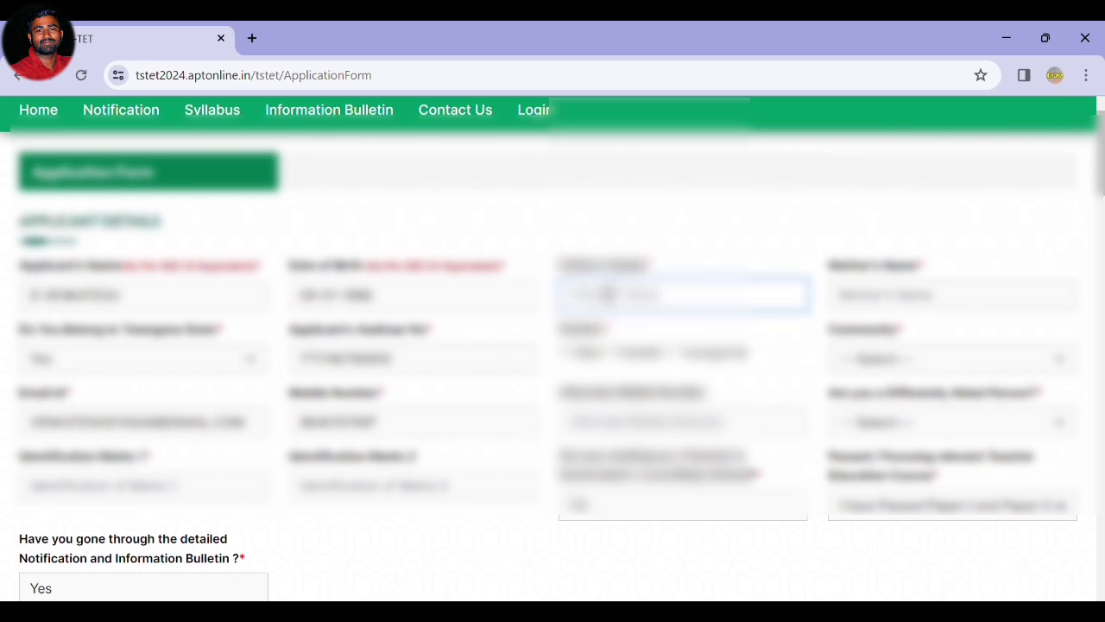
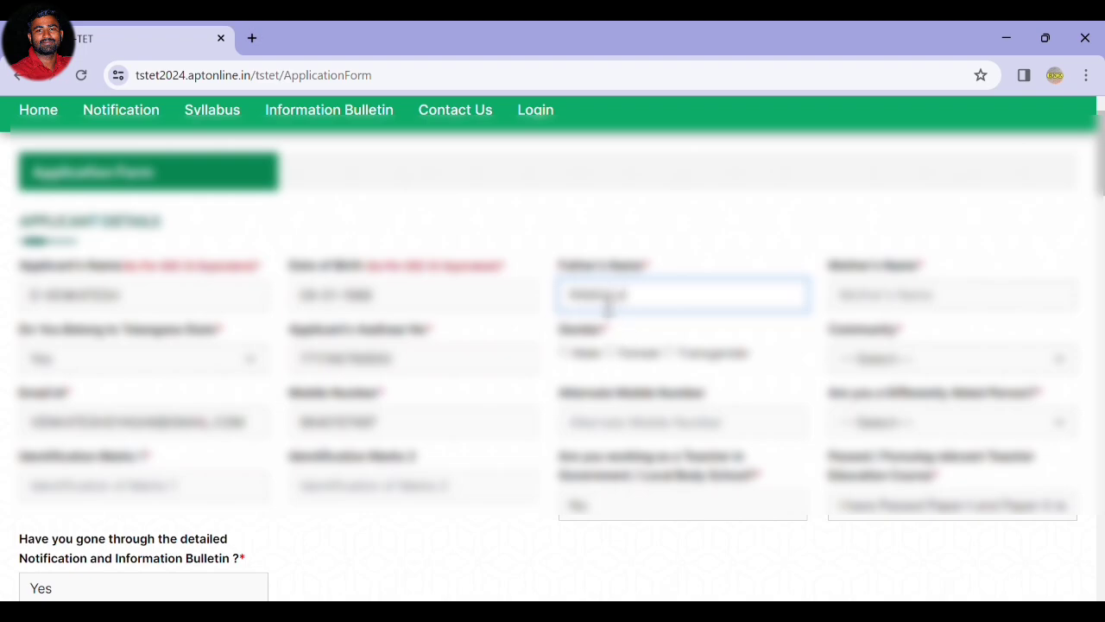
pyautogui.click(877, 300)
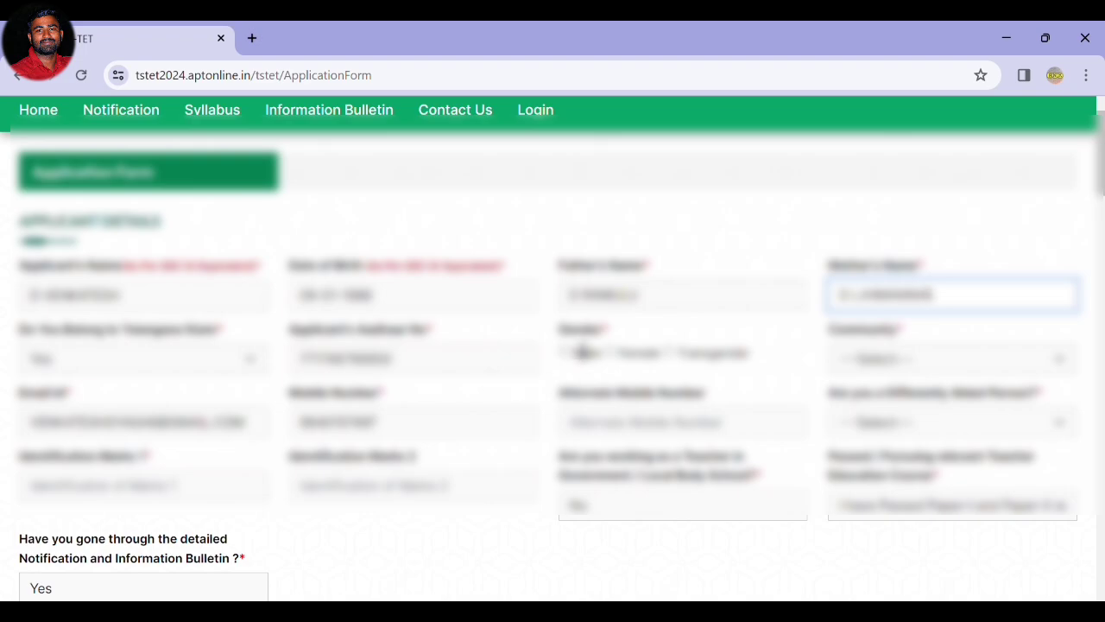
# Set gender to Male, pick the community, answer No to Differently Abled, and enter the identification mark.
pyautogui.click(565, 352)
pyautogui.click(876, 361)
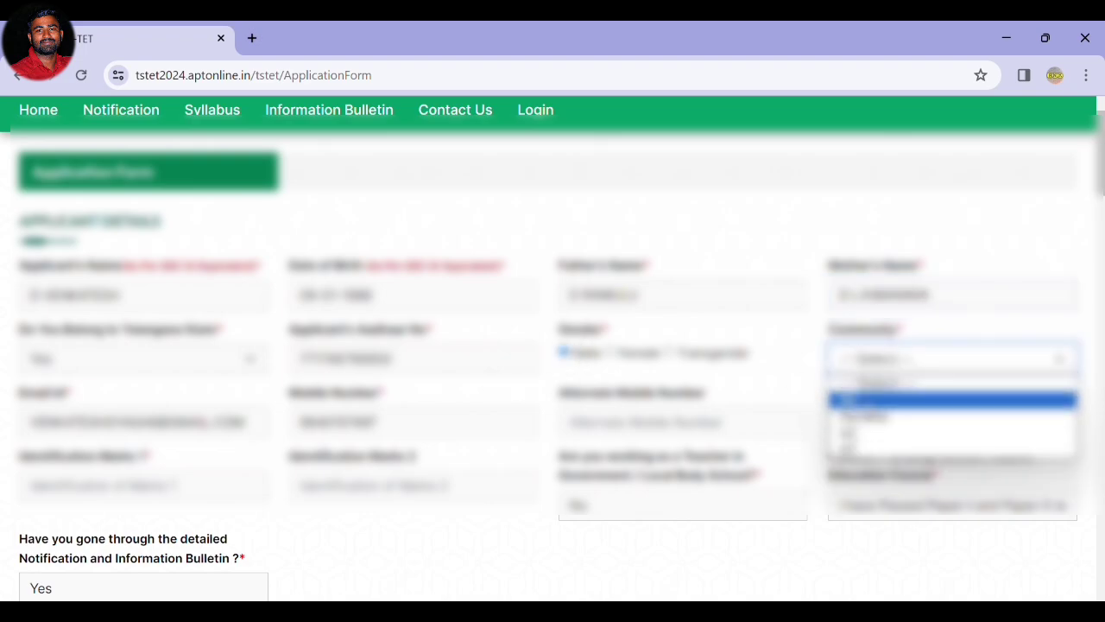
pyautogui.click(850, 398)
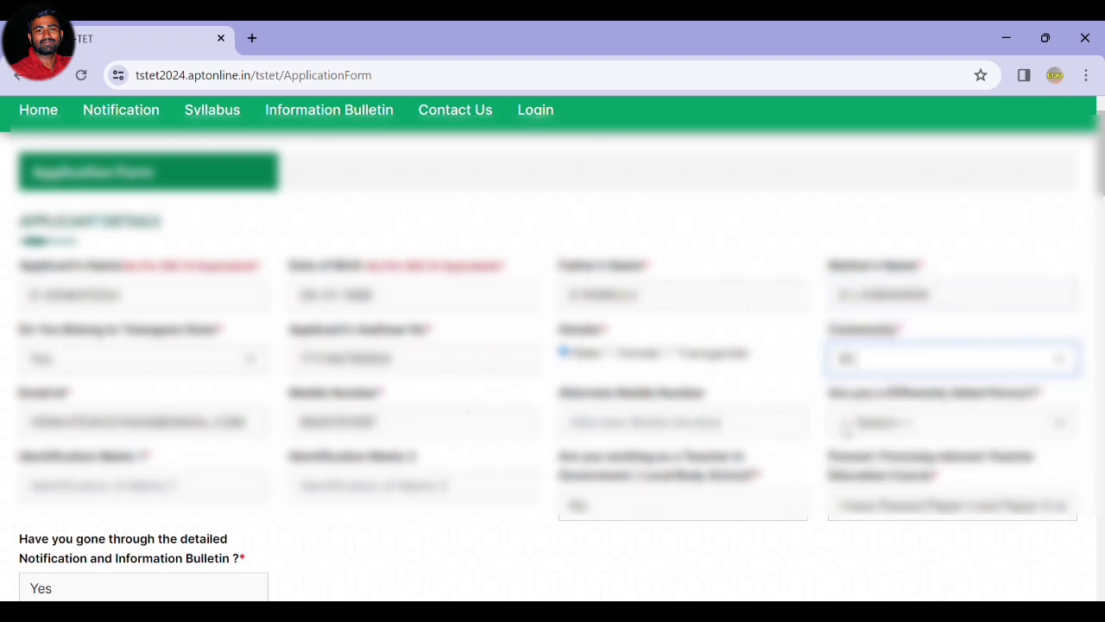
pyautogui.click(895, 423)
pyautogui.click(867, 480)
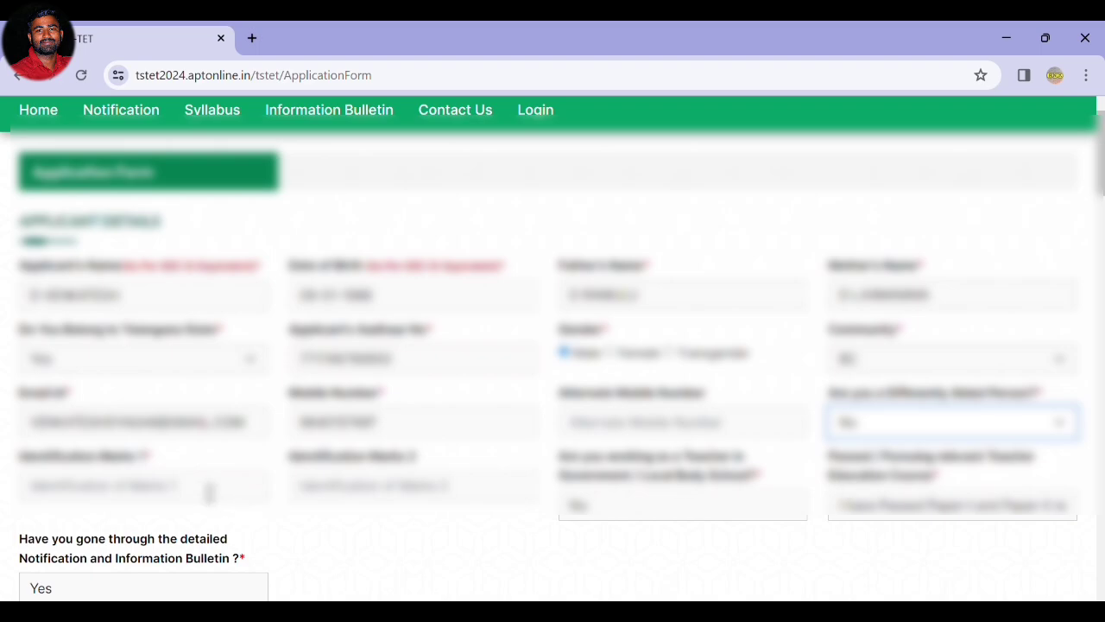
pyautogui.click(208, 489)
pyautogui.write('A')
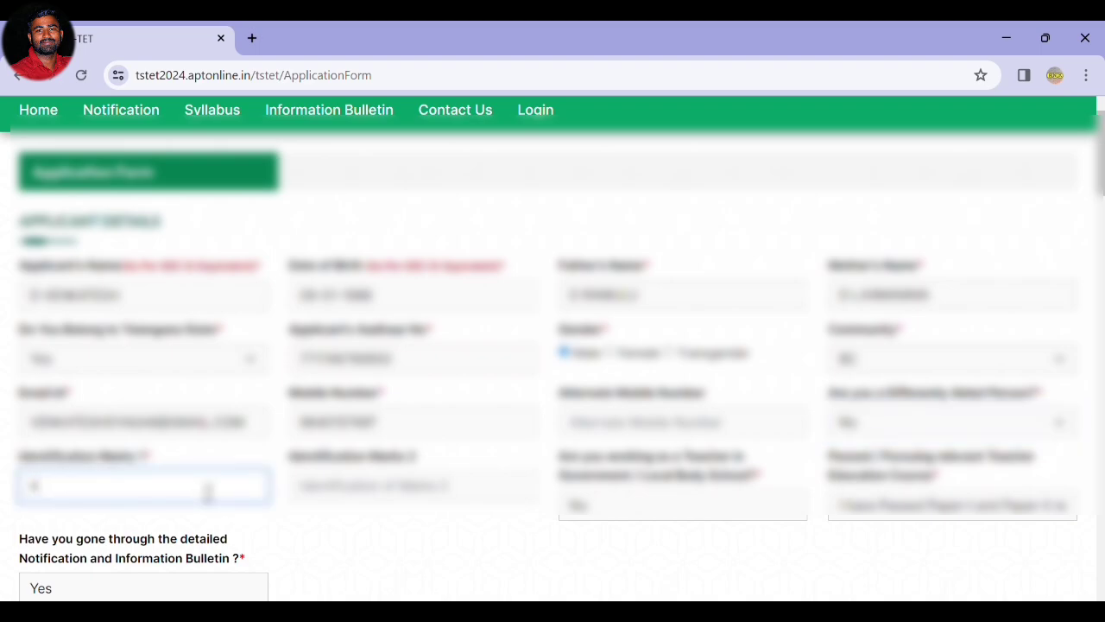
pyautogui.write(' MOLE ON ')
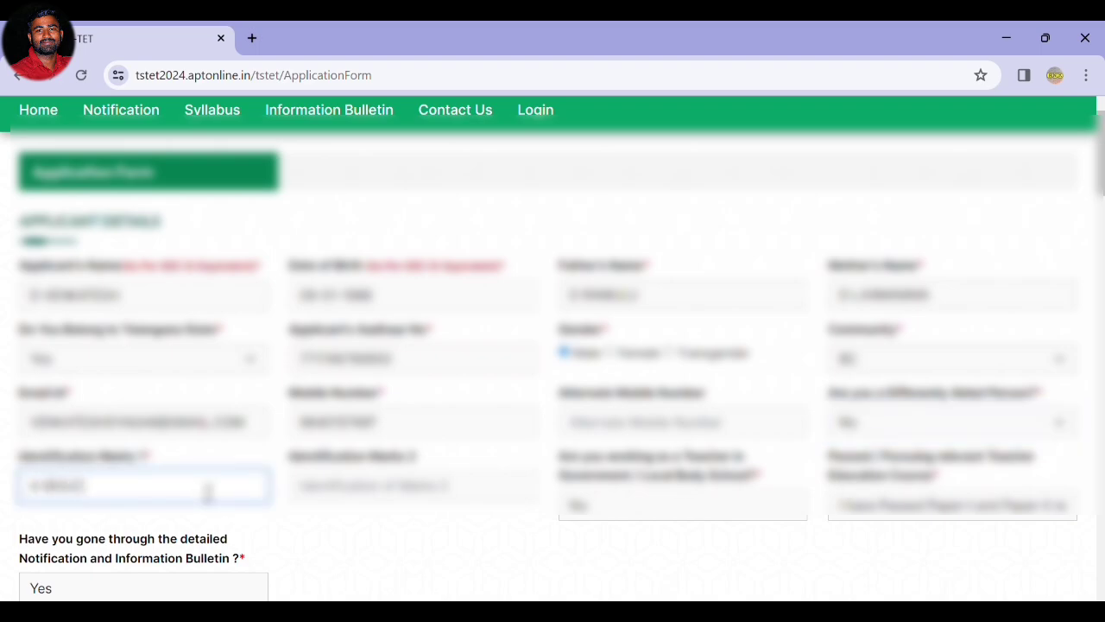
pyautogui.write('THE')
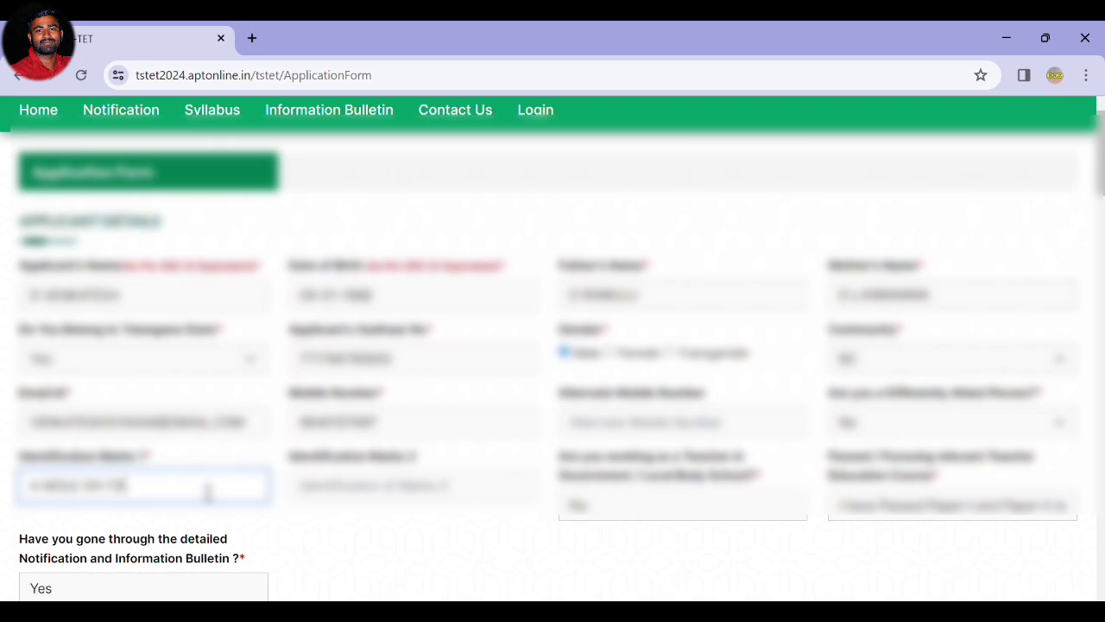
pyautogui.write(' RIGHT CHEEK')
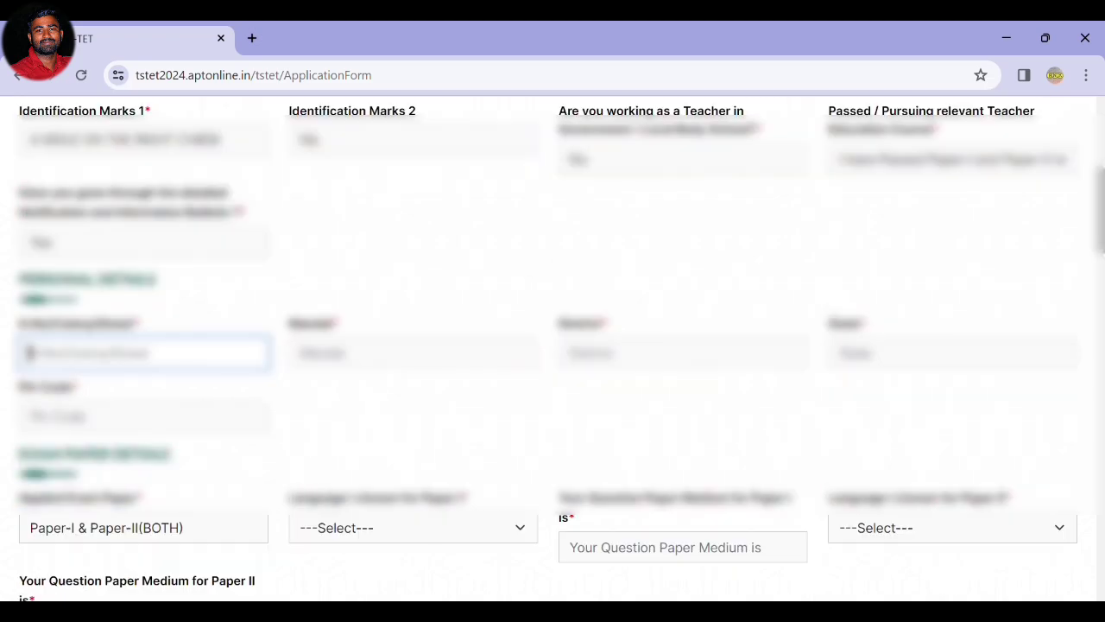
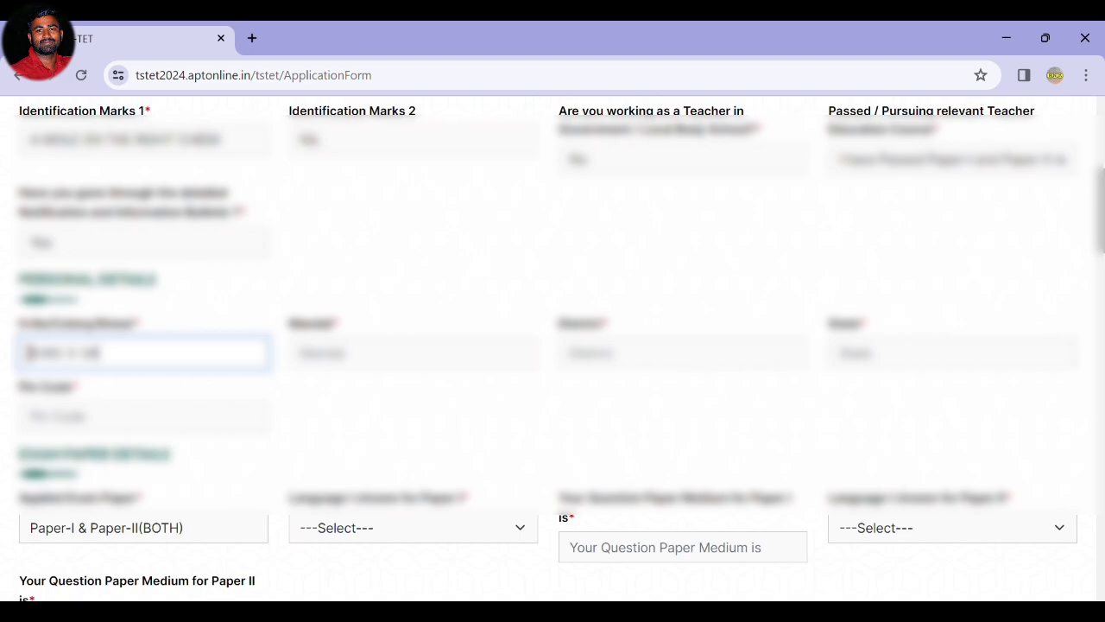
# Fill in the address fields: house number, mandal, district and pin code.
pyautogui.press('Tab')
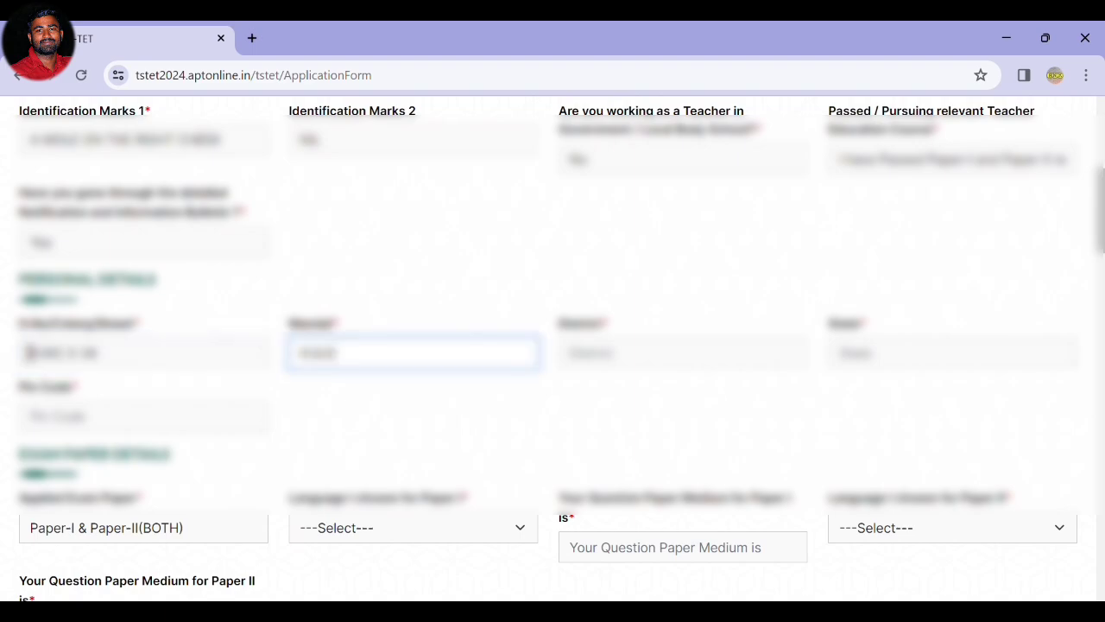
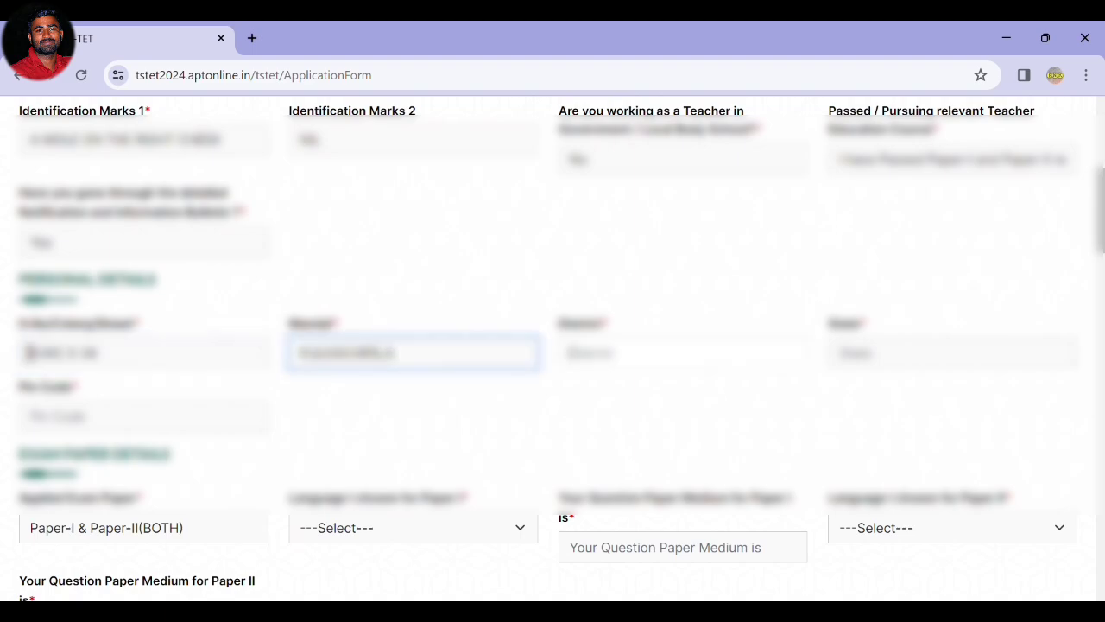
pyautogui.press('Tab')
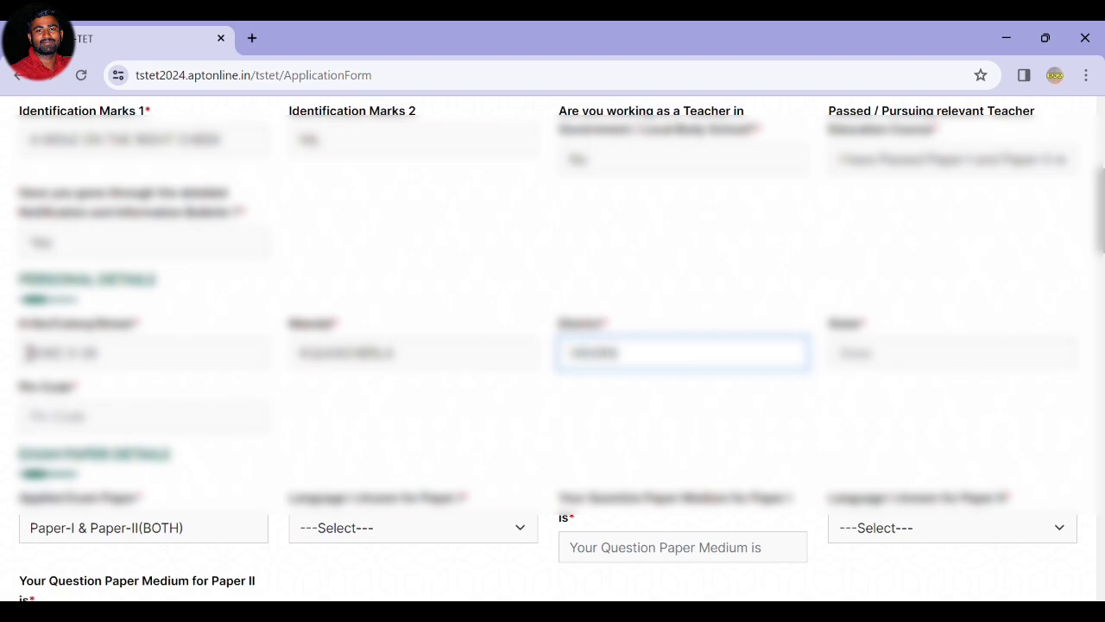
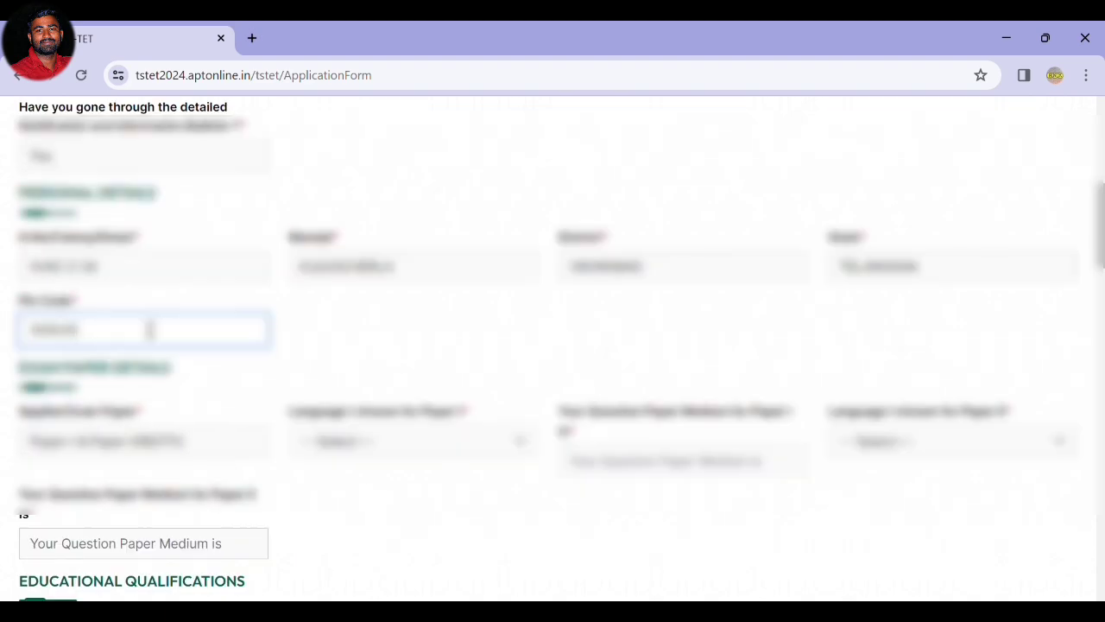
pyautogui.press('Tab')
pyautogui.press('Tab')
# Choose Telugu as Language I for Paper I.
pyautogui.click(335, 430)
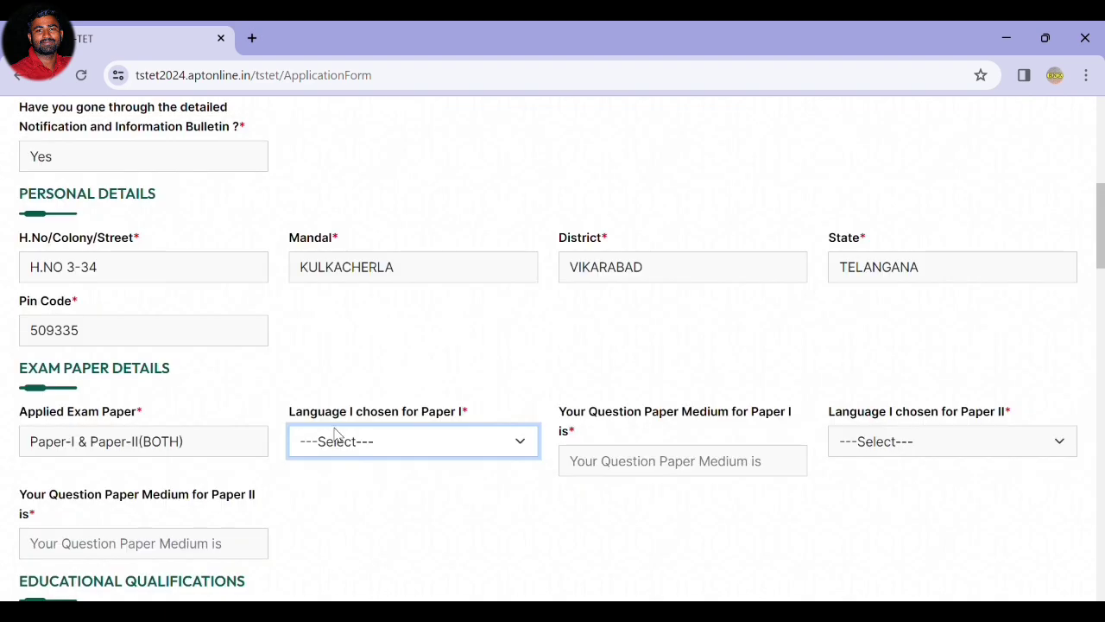
pyautogui.scroll(-1, 95, 359)
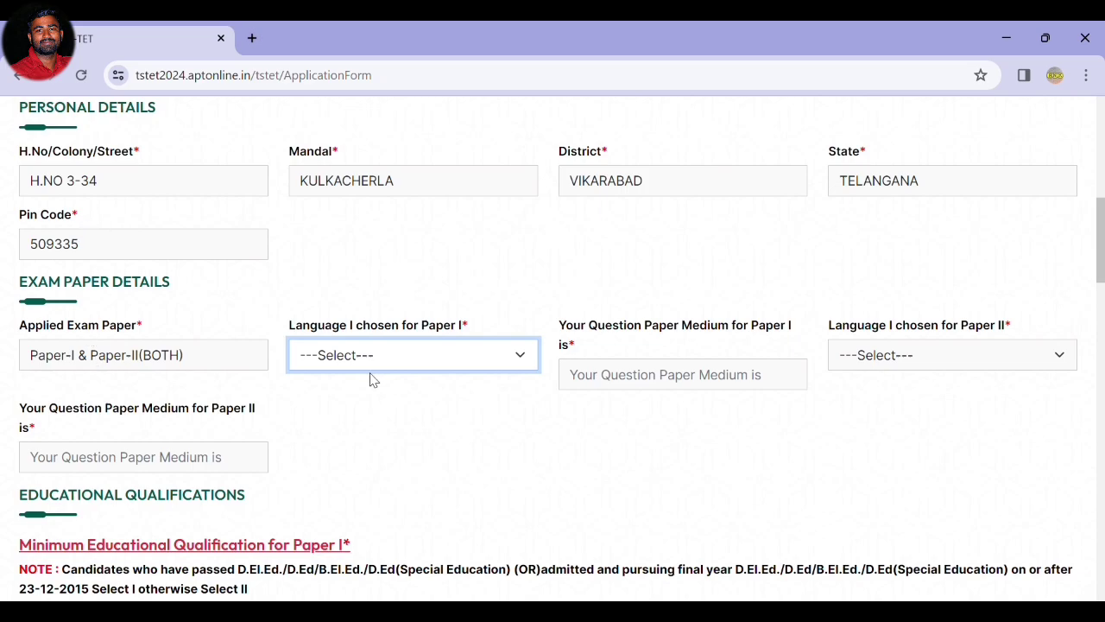
pyautogui.click(336, 363)
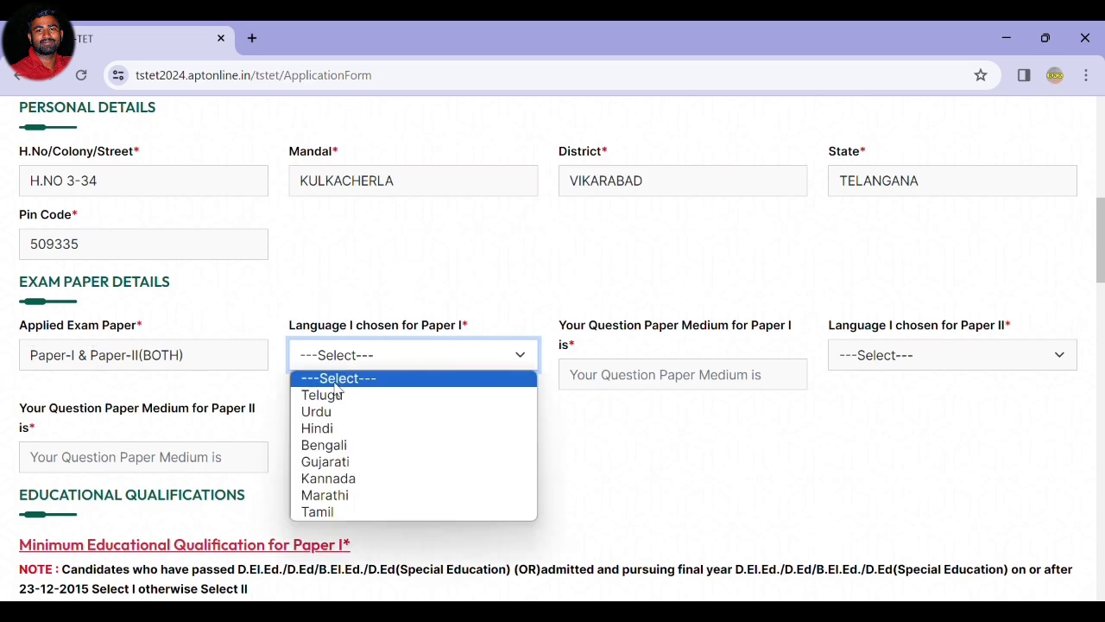
pyautogui.click(337, 393)
# Choose Telugu as Language I for Paper II and move down to the Paper II subjects field.
pyautogui.click(914, 358)
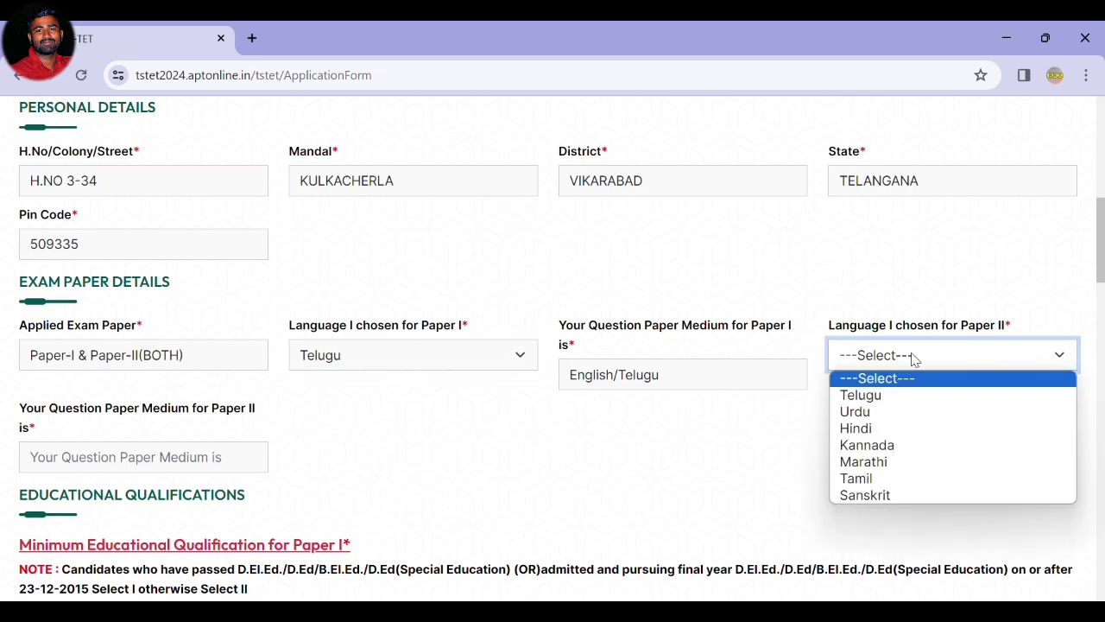
pyautogui.click(914, 359)
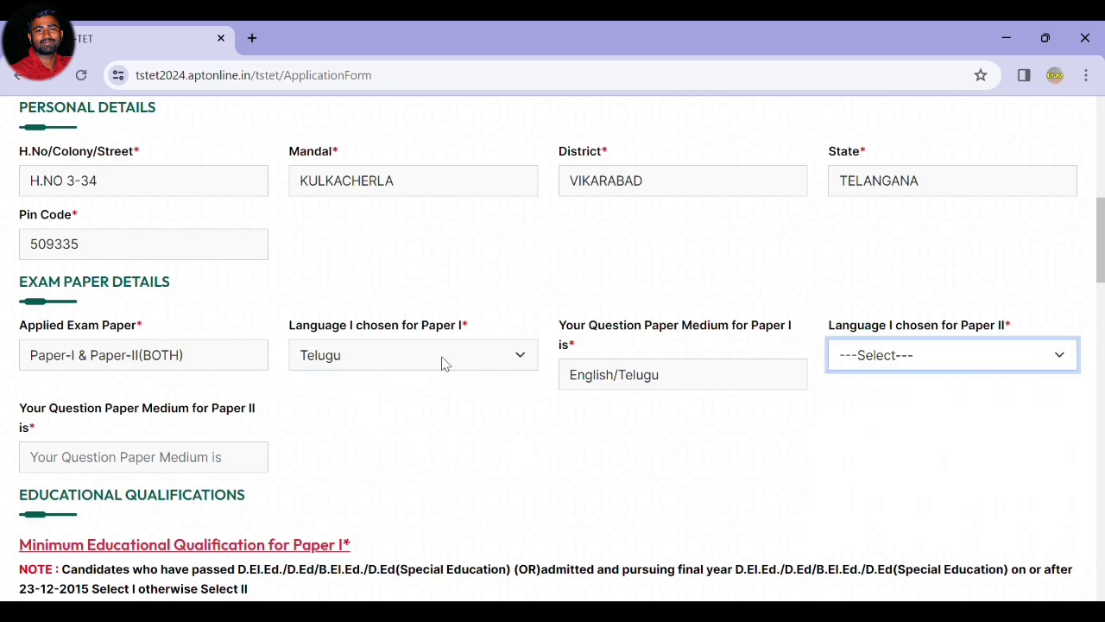
pyautogui.click(930, 360)
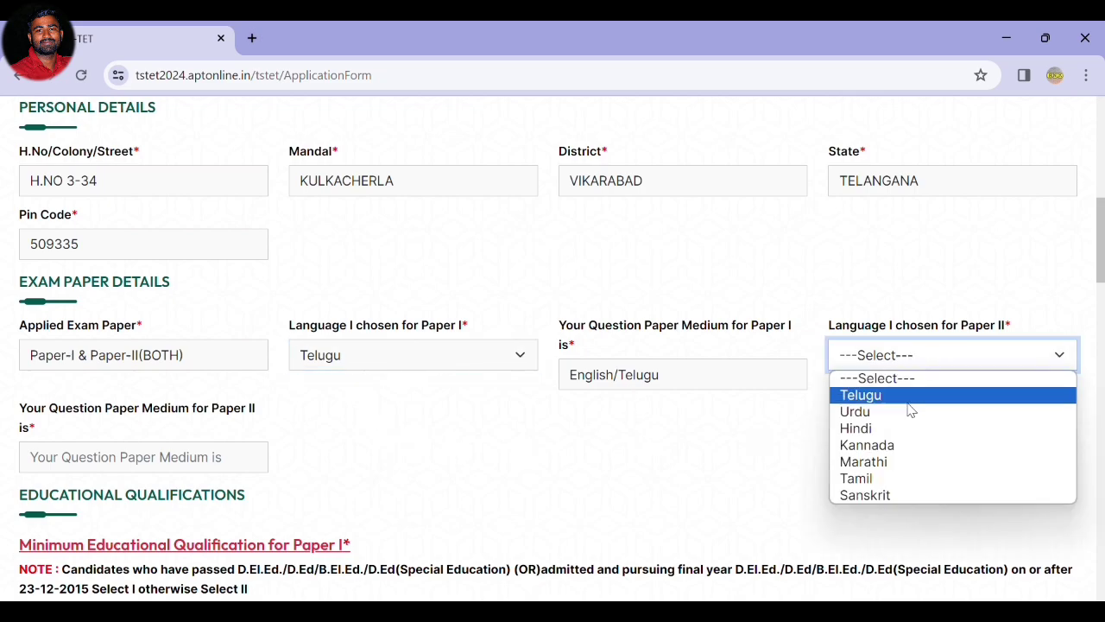
pyautogui.click(908, 397)
pyautogui.scroll(-2, 116, 412)
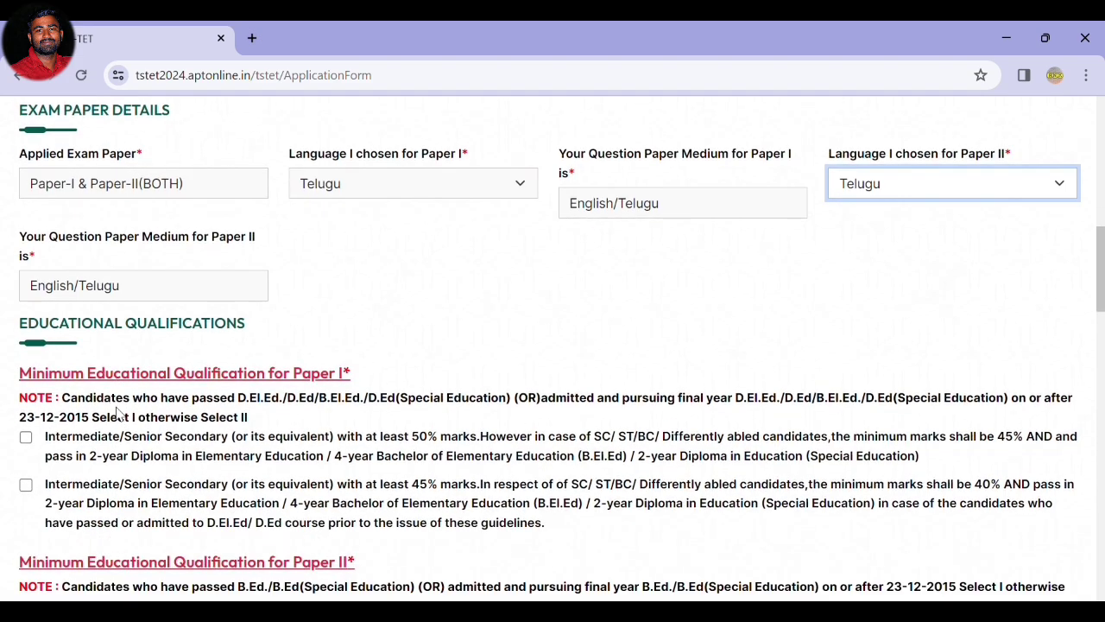
pyautogui.scroll(1, 118, 412)
pyautogui.scroll(-2, 117, 407)
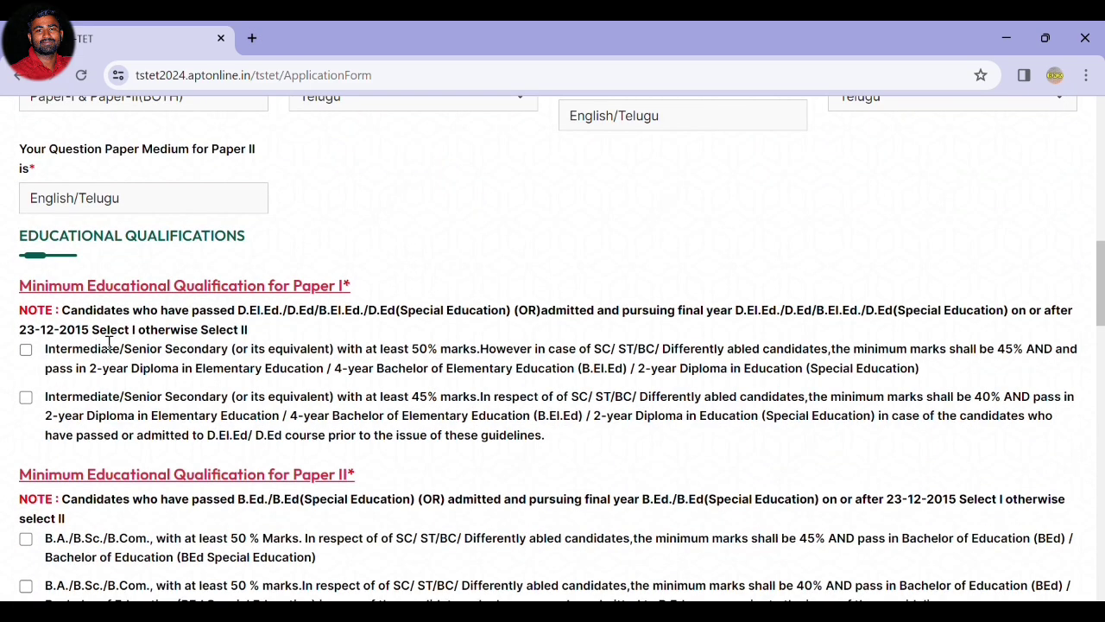
pyautogui.scroll(-1, 107, 341)
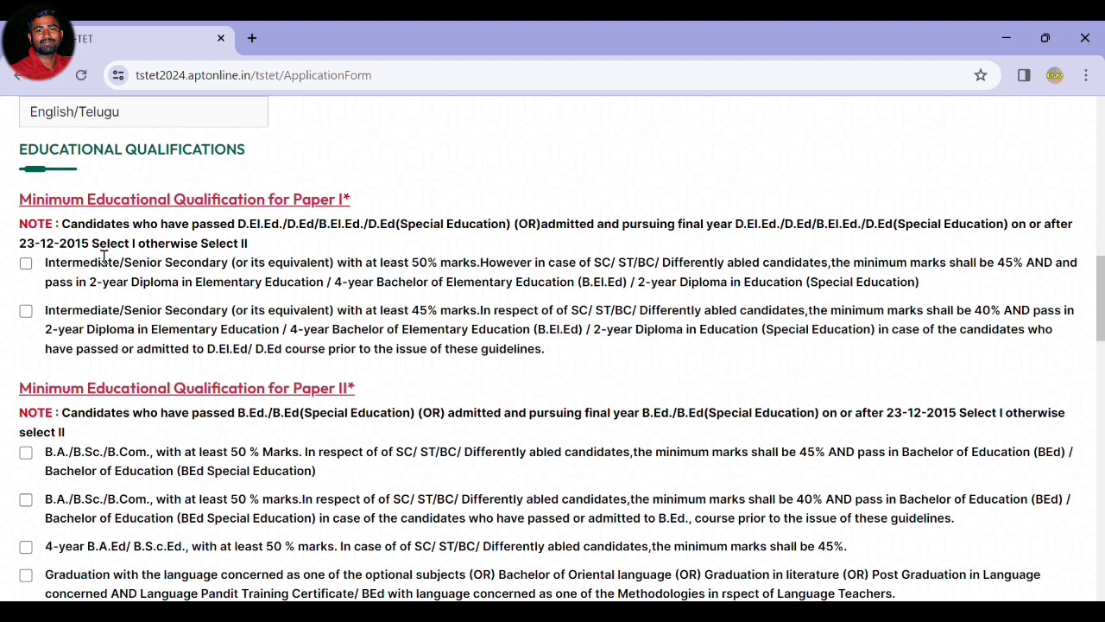
pyautogui.scroll(-7, 310, 402)
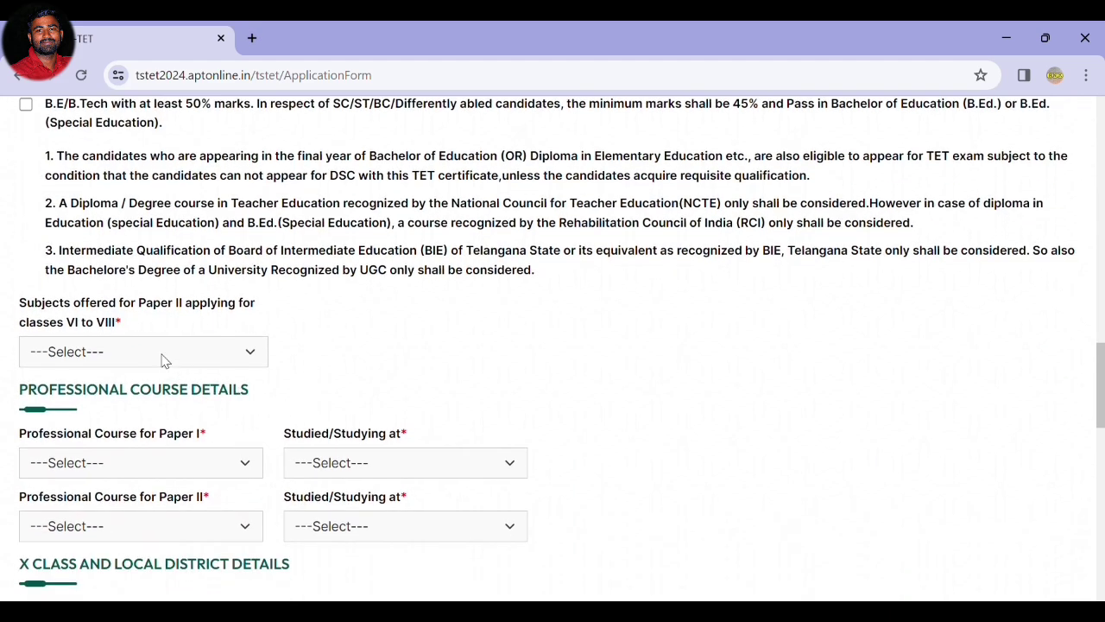
# Choose Social Studies for Paper II, D.Ed/D.El.Ed for the Paper I course and B.Ed for Paper II.
pyautogui.click(164, 356)
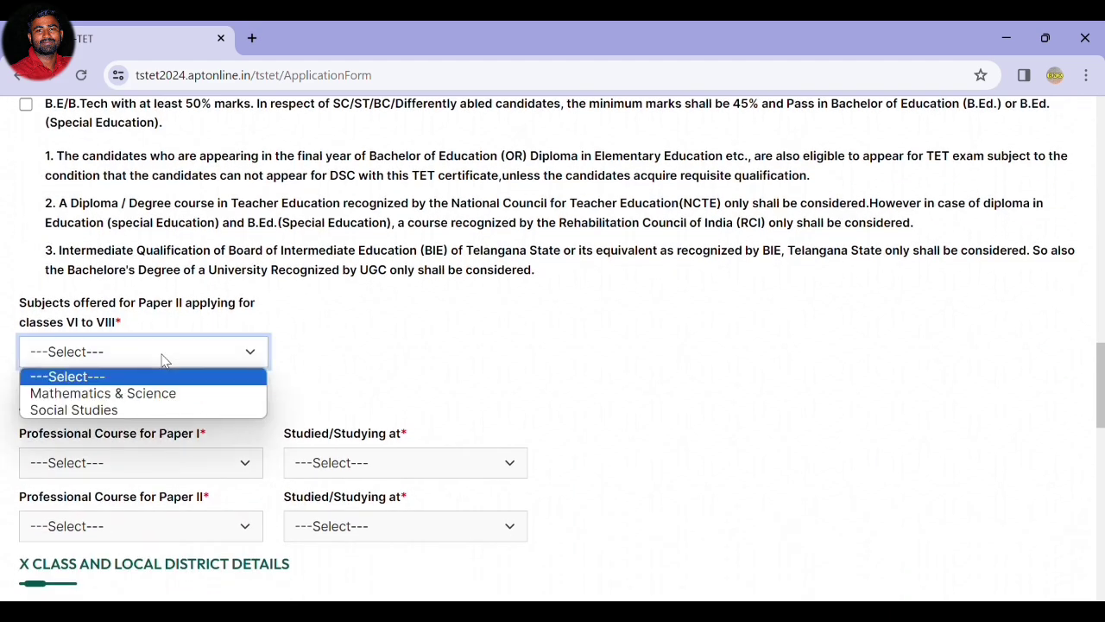
pyautogui.click(128, 410)
pyautogui.scroll(-1, 207, 383)
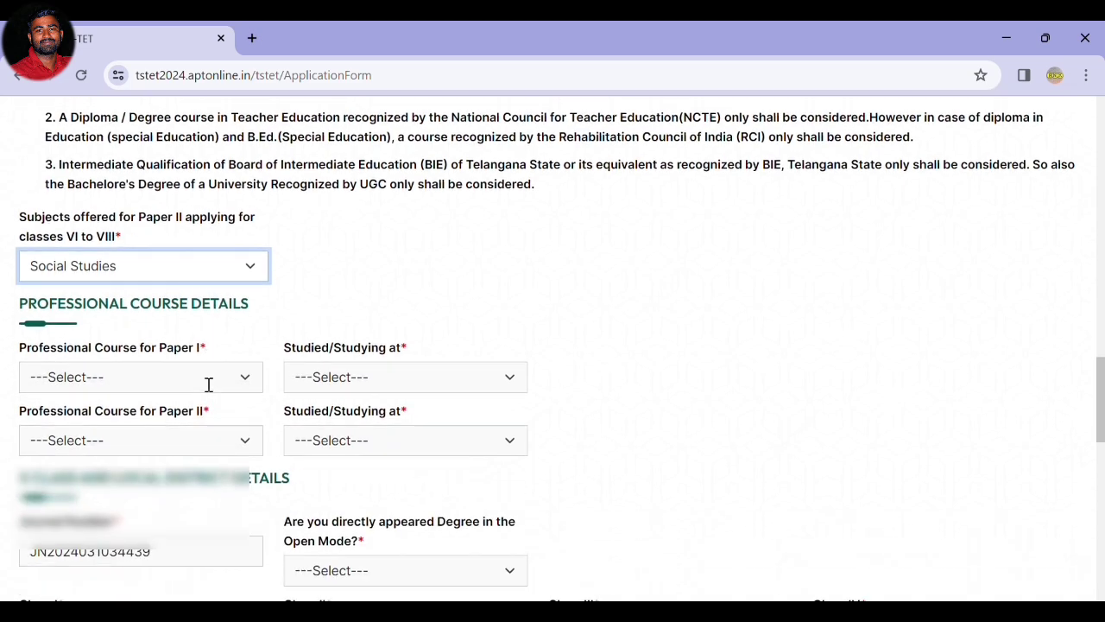
pyautogui.click(170, 385)
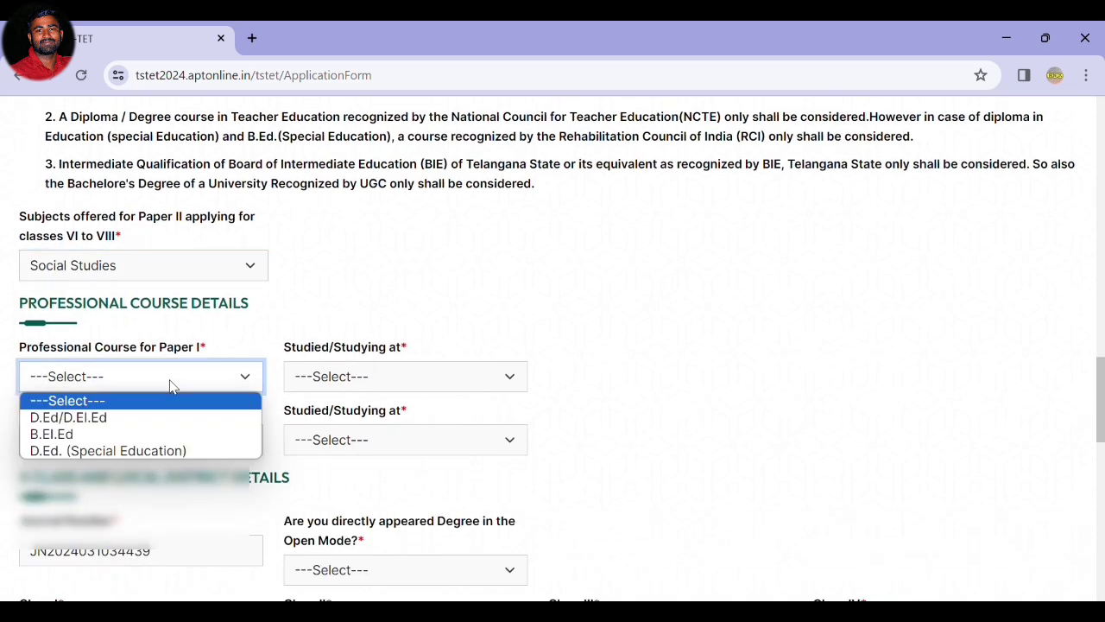
pyautogui.click(134, 420)
pyautogui.click(122, 441)
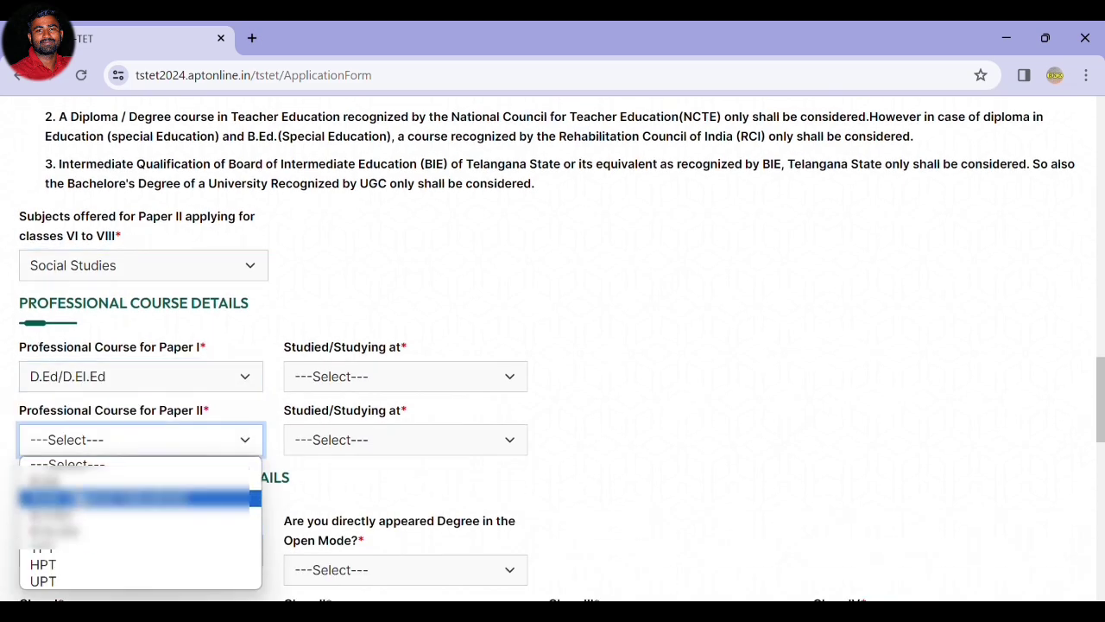
pyautogui.click(103, 493)
# Set Private Management College for both courses and answer No to the Open Mode degree question.
pyautogui.click(370, 376)
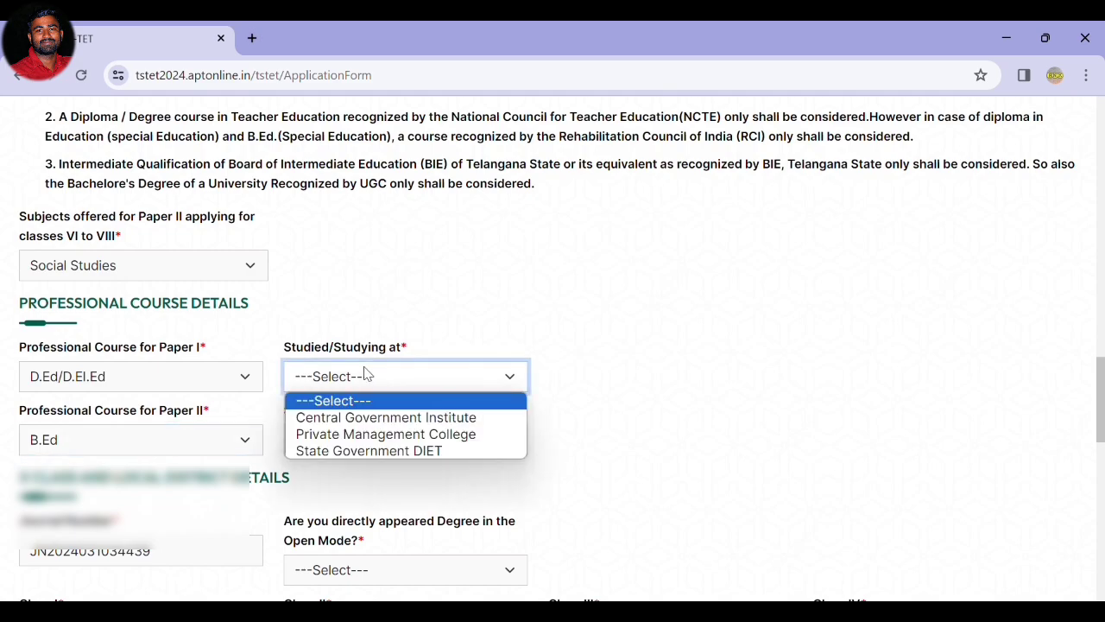
pyautogui.click(356, 433)
pyautogui.click(345, 445)
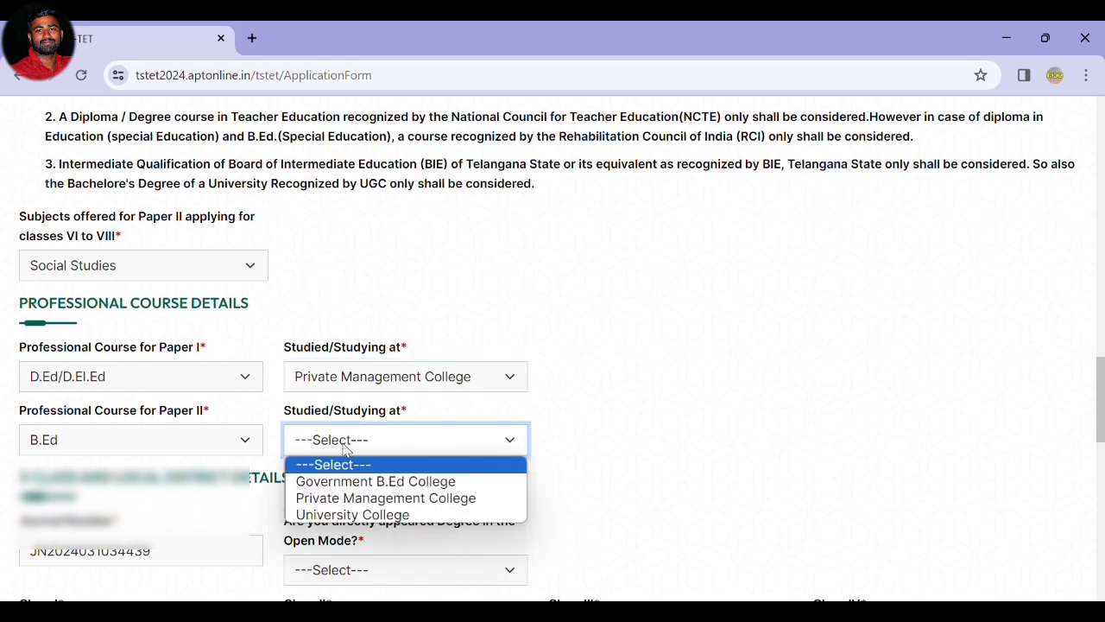
pyautogui.click(345, 498)
pyautogui.scroll(-2, 358, 488)
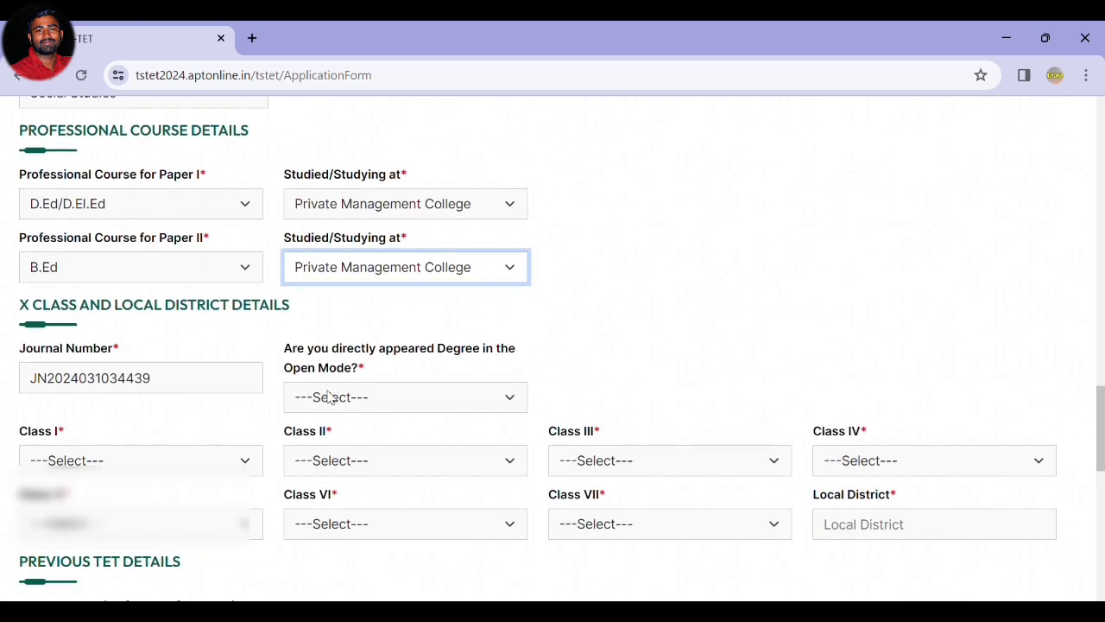
pyautogui.click(329, 397)
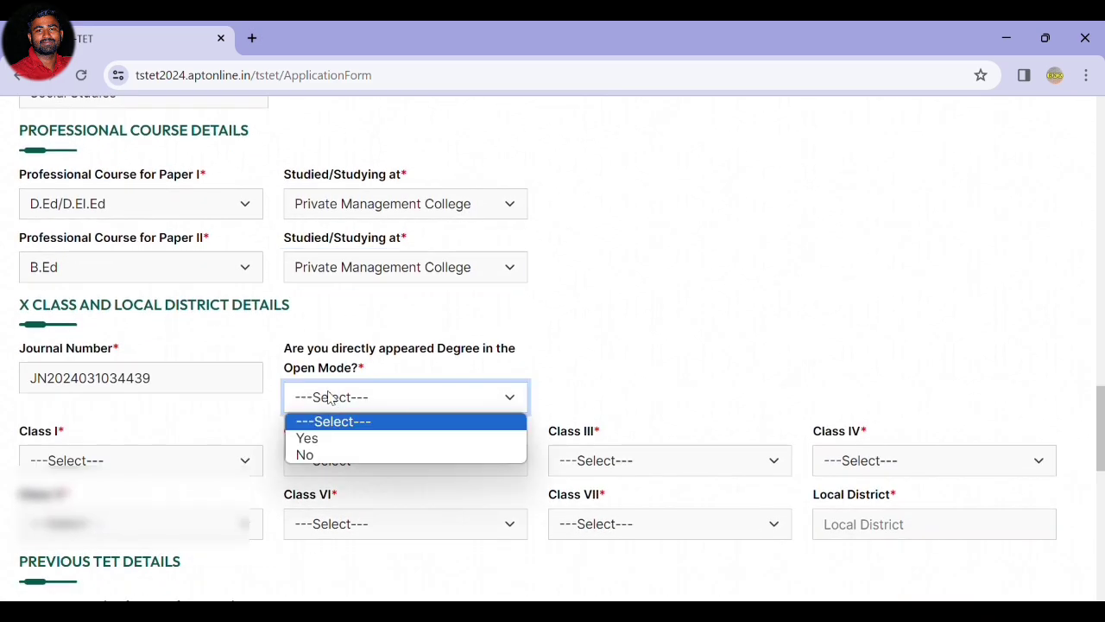
pyautogui.click(322, 455)
# Mark SSC as the Class X board, enter the hall ticket number, and choose the Class I district.
pyautogui.scroll(-1, 434, 380)
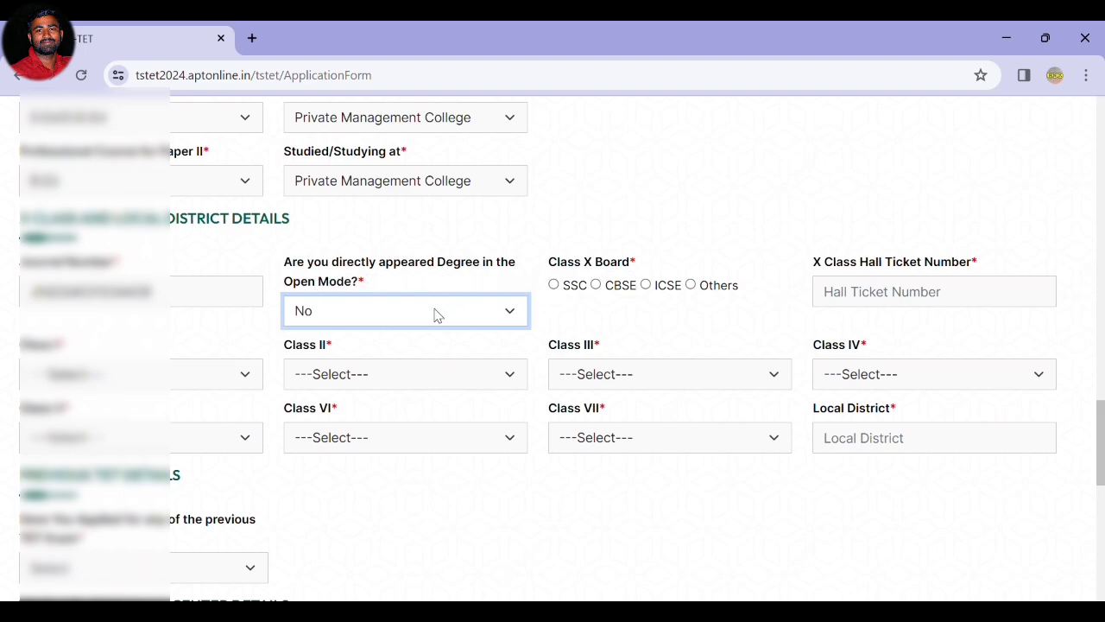
pyautogui.click(553, 284)
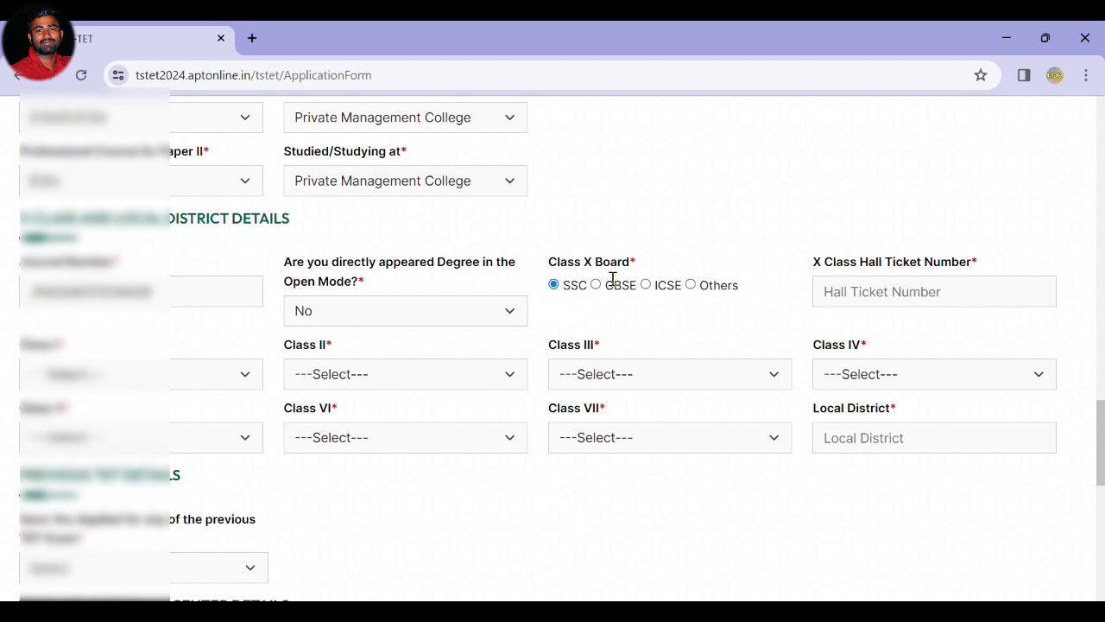
pyautogui.click(904, 296)
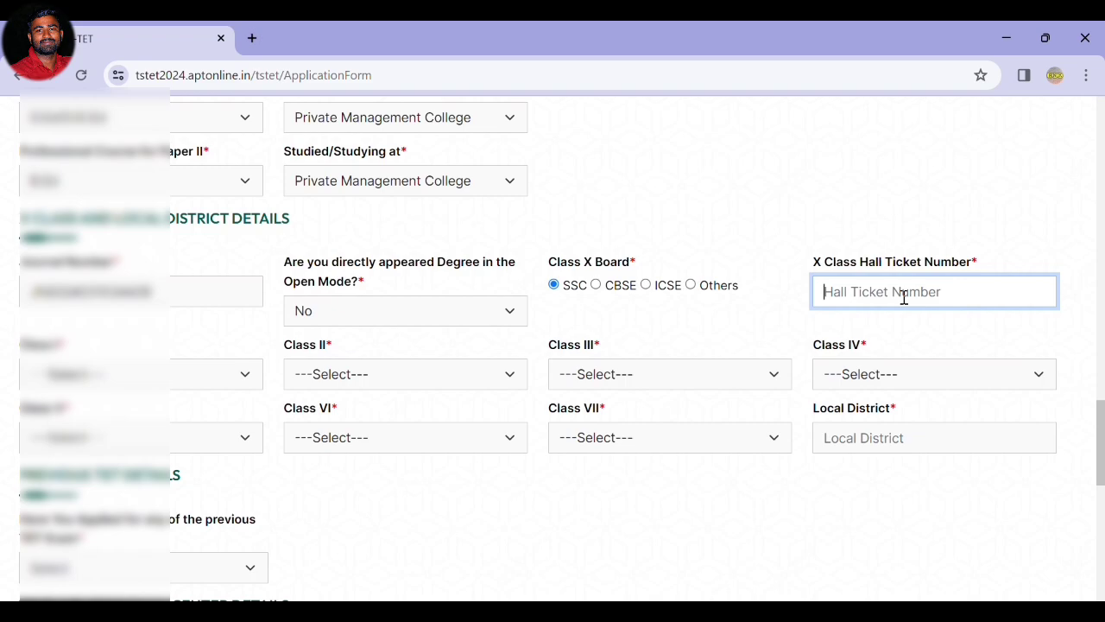
pyautogui.write('0400')
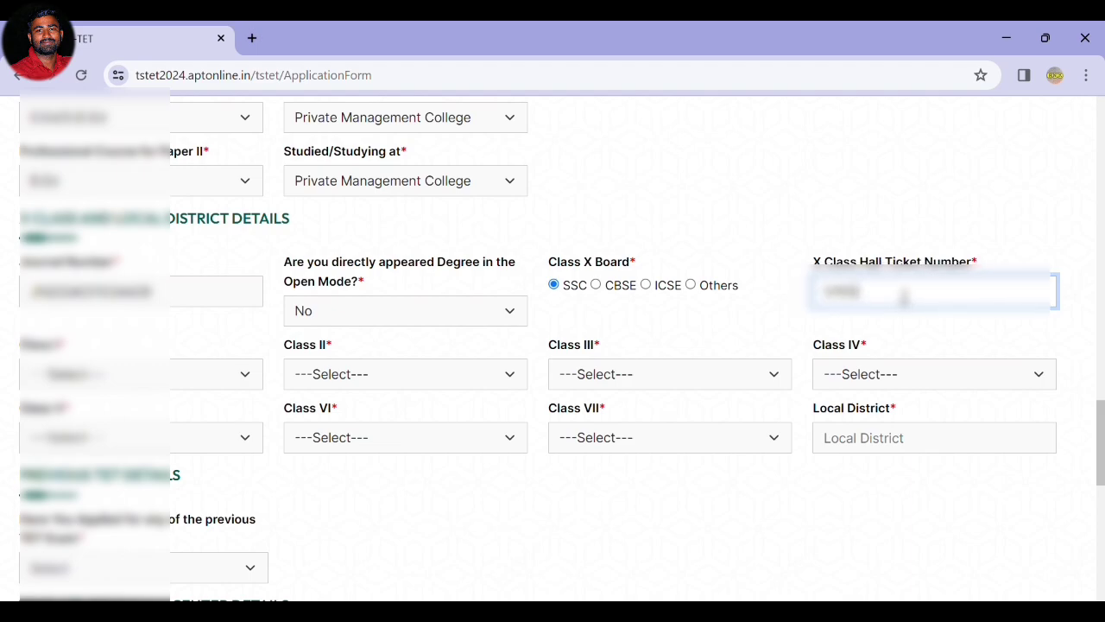
pyautogui.write('0')
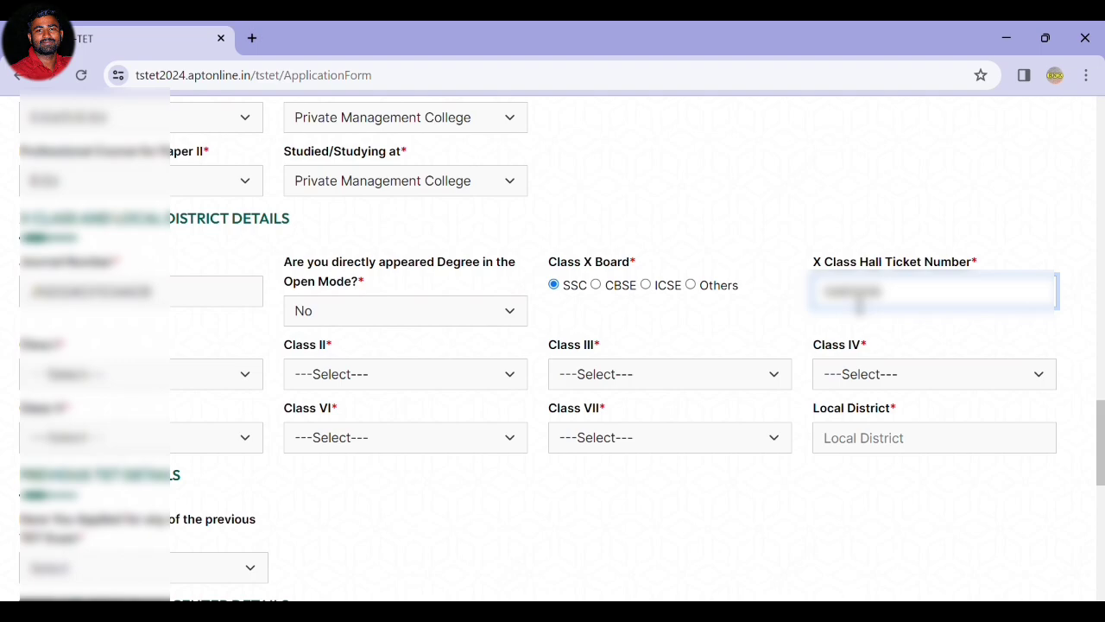
pyautogui.click(186, 369)
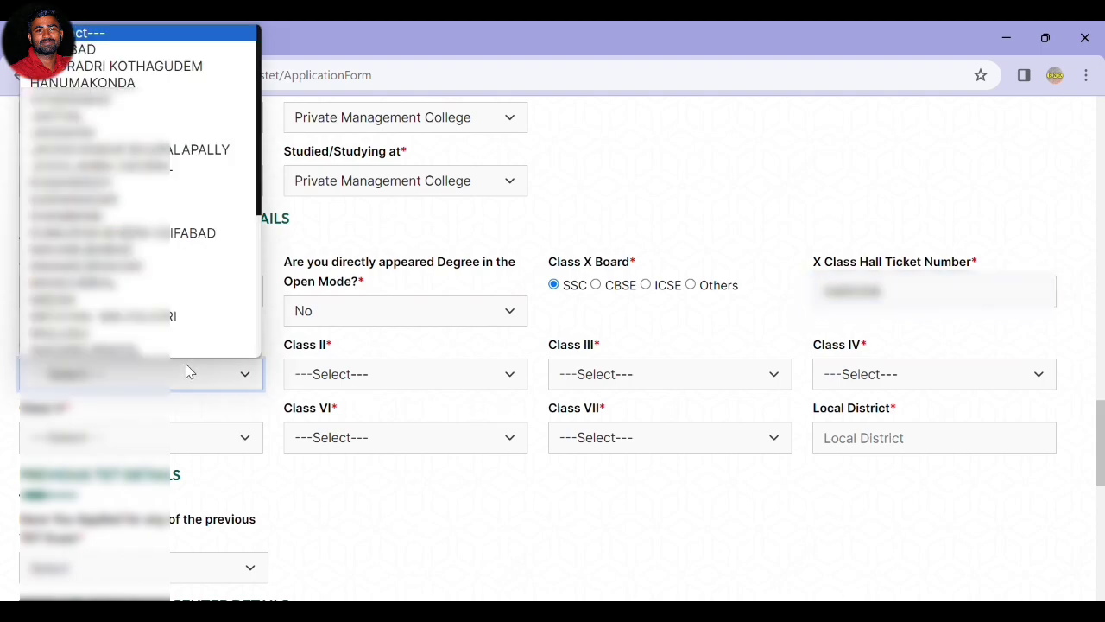
pyautogui.scroll(-2, 188, 346)
pyautogui.click(186, 317)
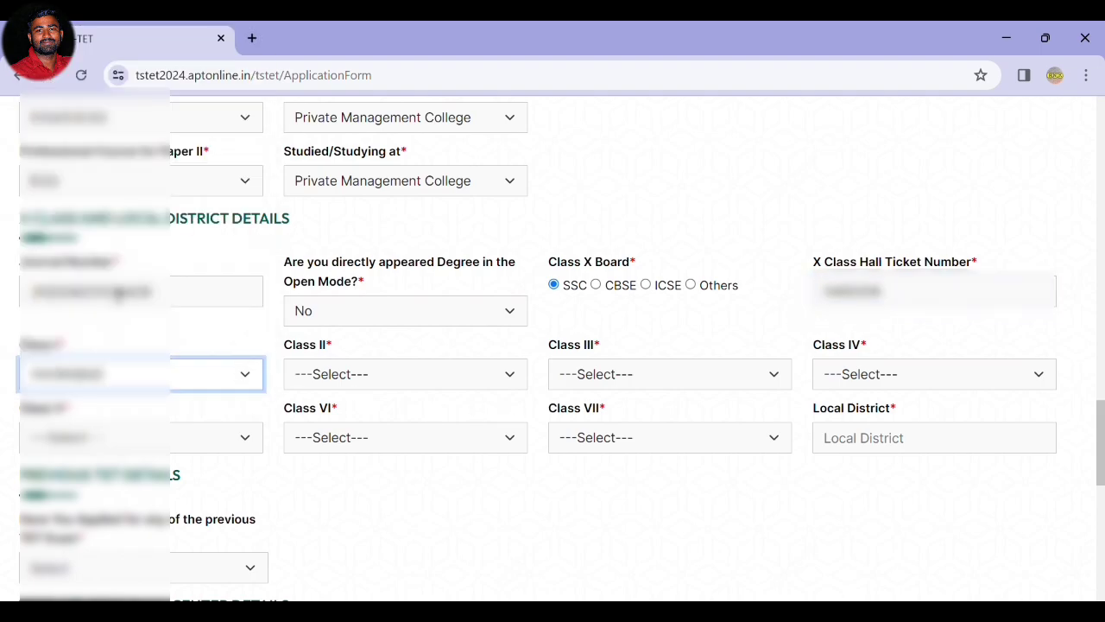
# Set the Class II through Class VII study districts to VIKARABAD.
pyautogui.click(346, 380)
pyautogui.press('v')
pyautogui.press('Return')
pyautogui.press('Tab')
pyautogui.press('v')
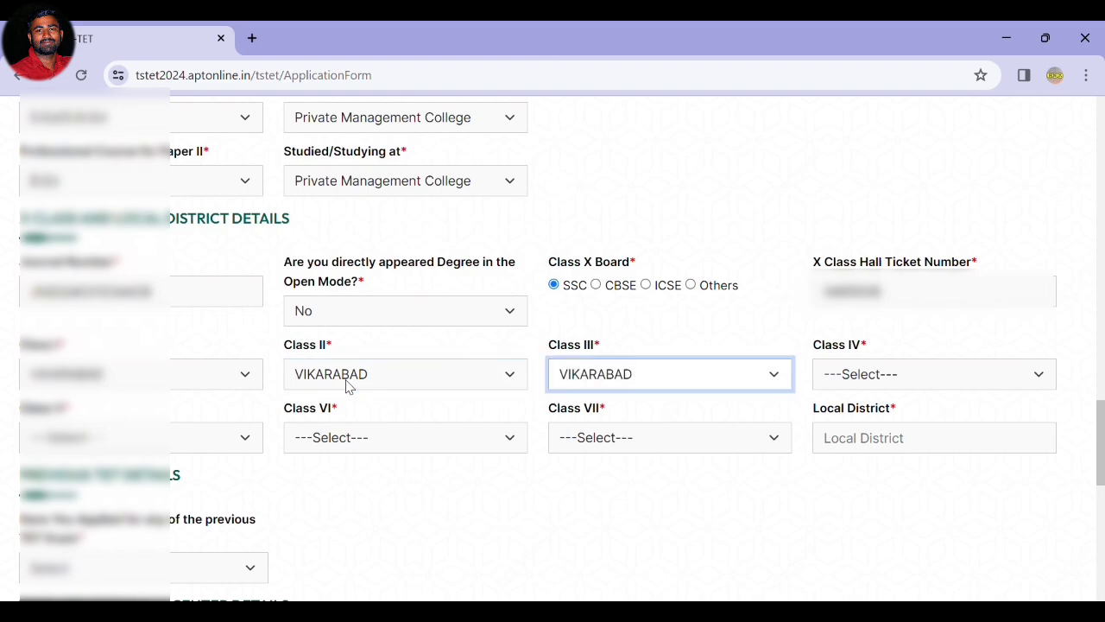
pyautogui.press('Tab')
pyautogui.press('v')
pyautogui.press('Tab')
pyautogui.press('v')
pyautogui.press('Tab')
pyautogui.press('v')
pyautogui.press('Tab')
pyautogui.press('v')
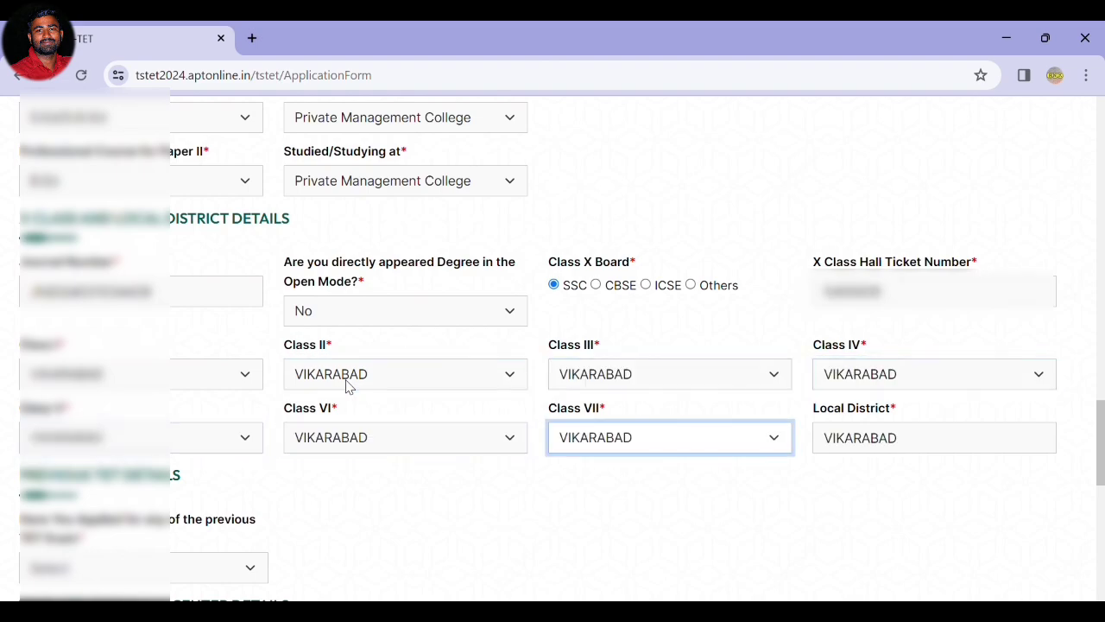
# Answer No to having applied for a previous TET.
pyautogui.scroll(-2, 546, 446)
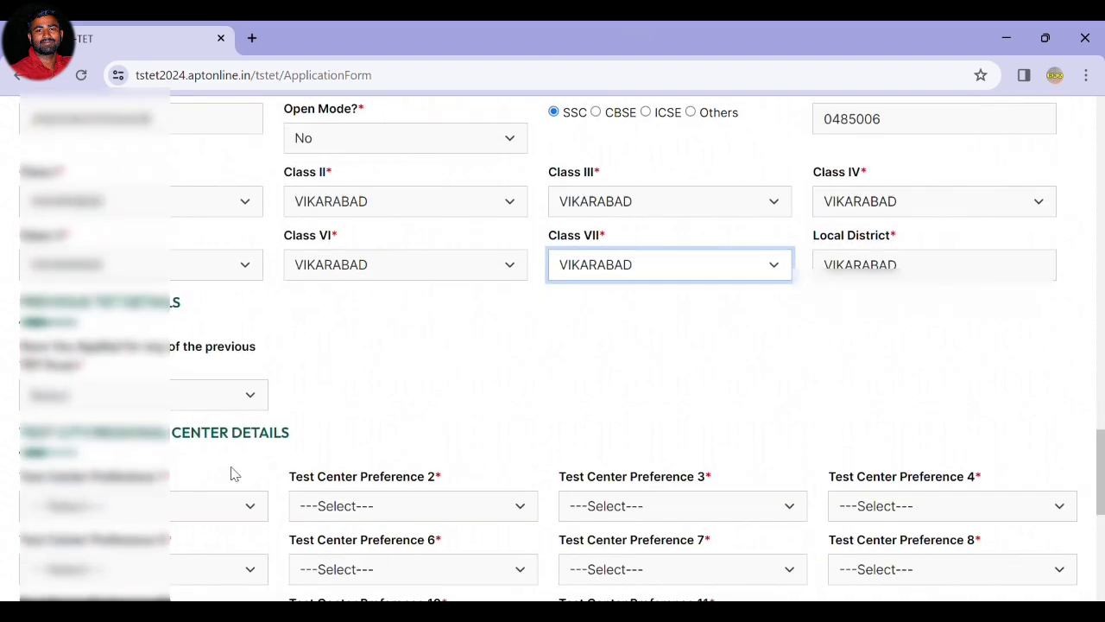
pyautogui.click(100, 402)
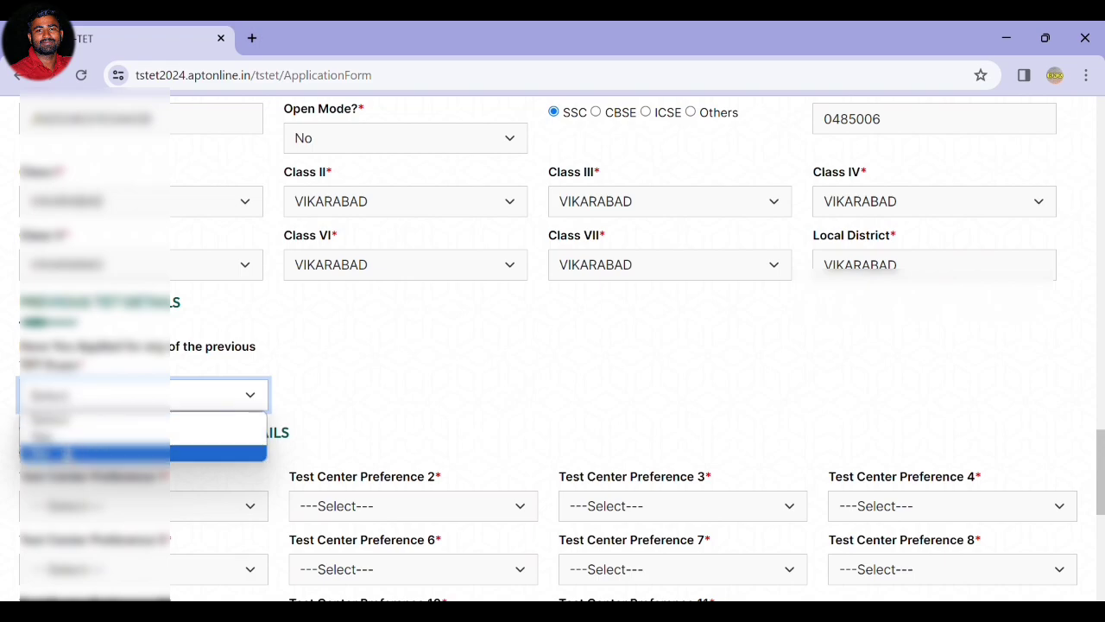
pyautogui.click(64, 455)
# Set test centre preferences: Mahabubnagar, Ranga Reddy, Hyderabad, then Sangareddy after the duplicate warning.
pyautogui.scroll(-3, 334, 440)
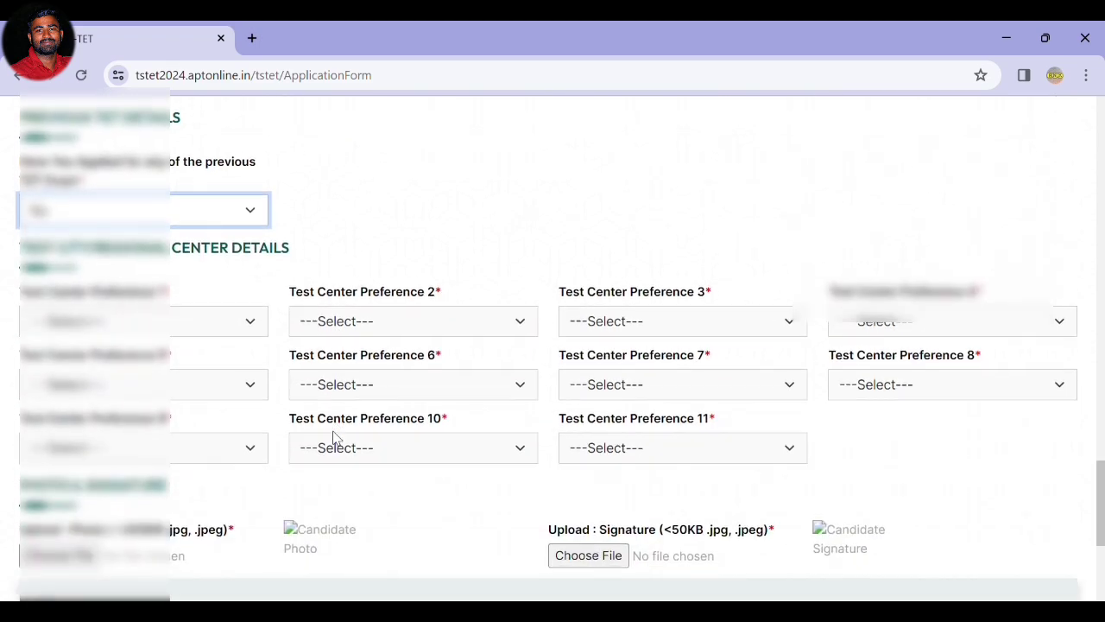
pyautogui.click(105, 250)
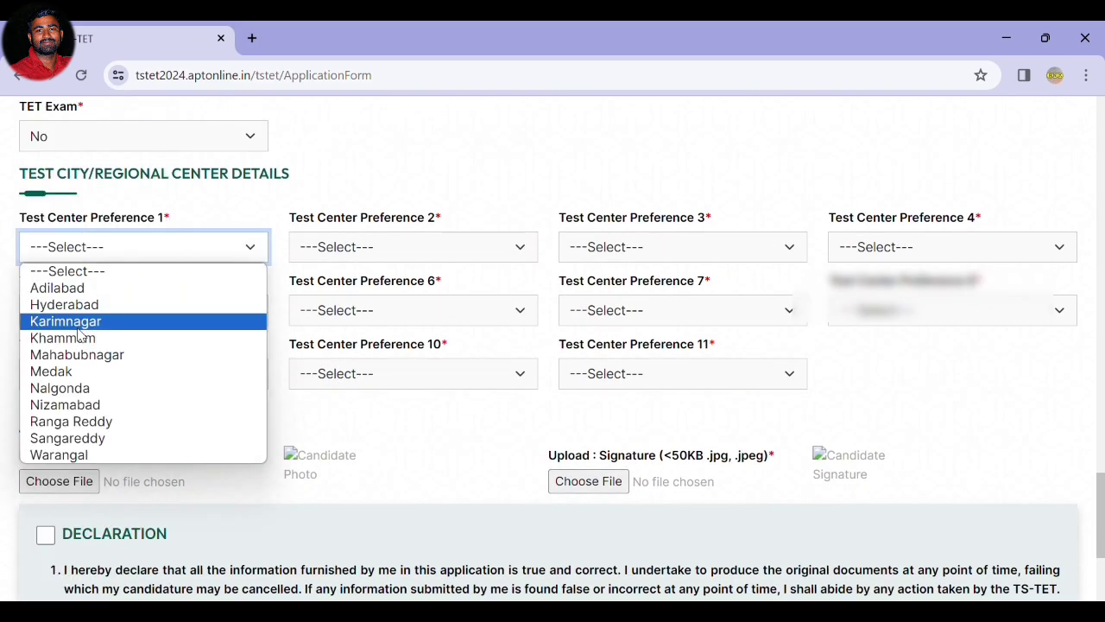
pyautogui.click(104, 354)
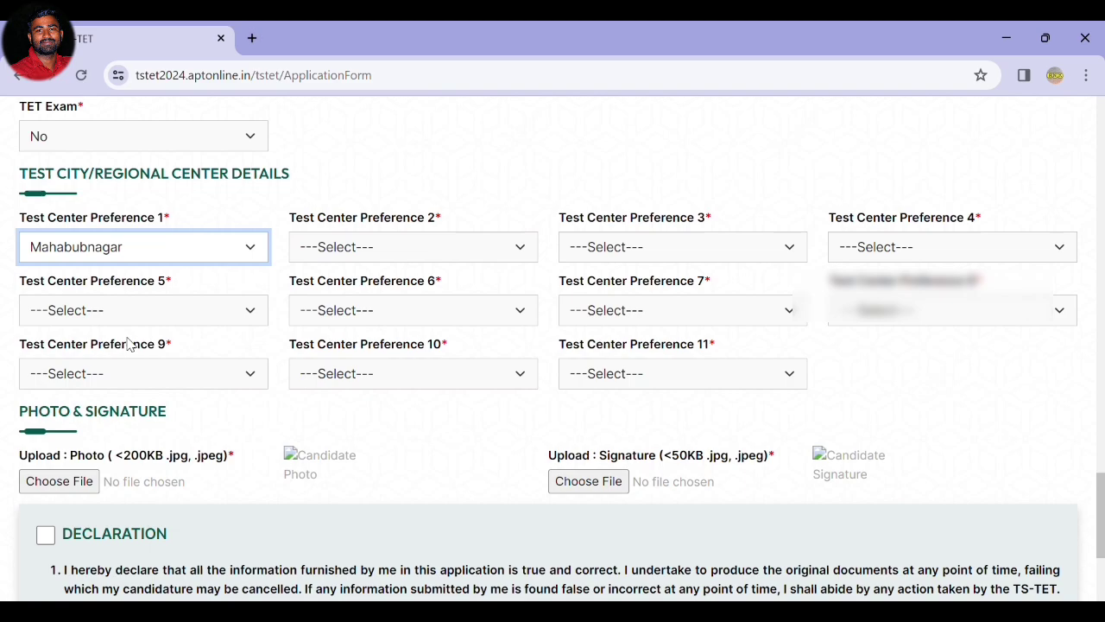
pyautogui.click(298, 249)
pyautogui.click(336, 422)
pyautogui.click(602, 251)
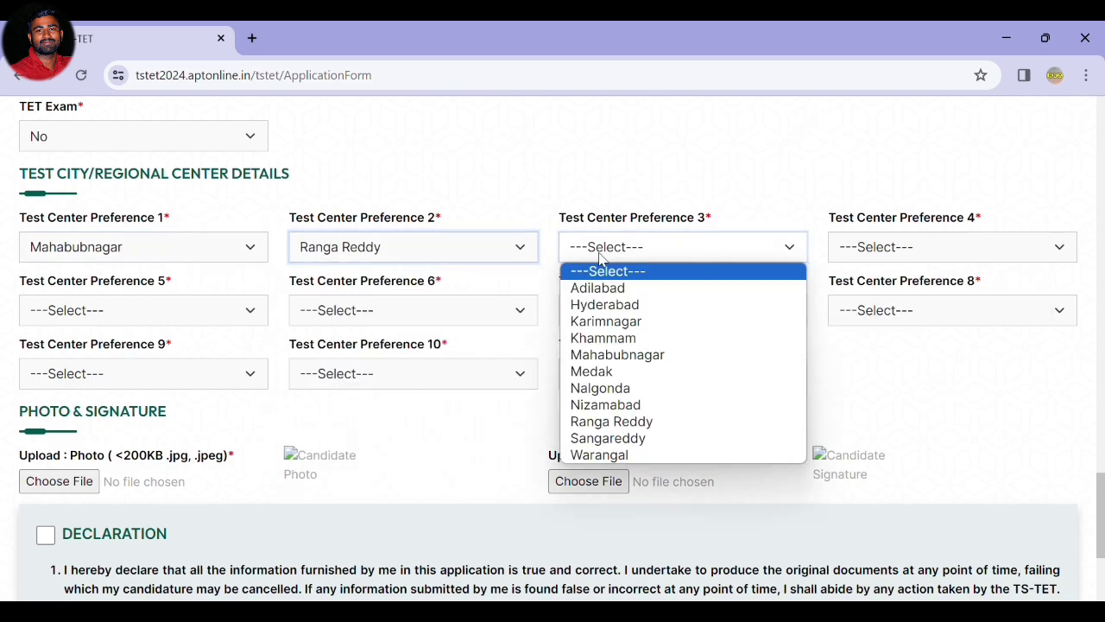
pyautogui.click(630, 305)
pyautogui.click(848, 250)
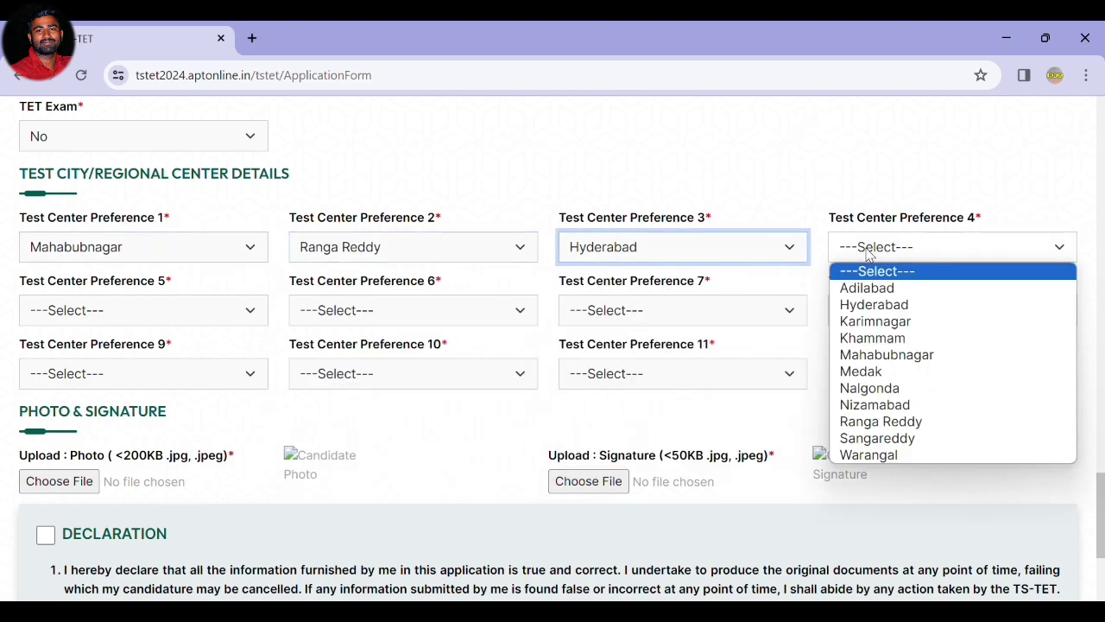
pyautogui.click(879, 423)
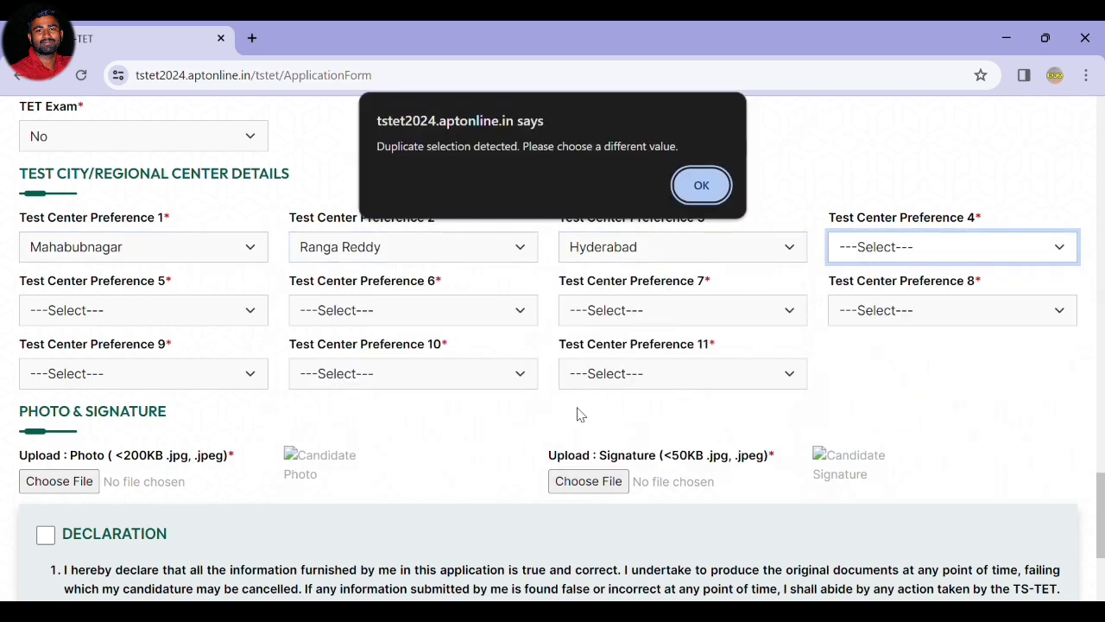
pyautogui.click(701, 186)
pyautogui.click(889, 257)
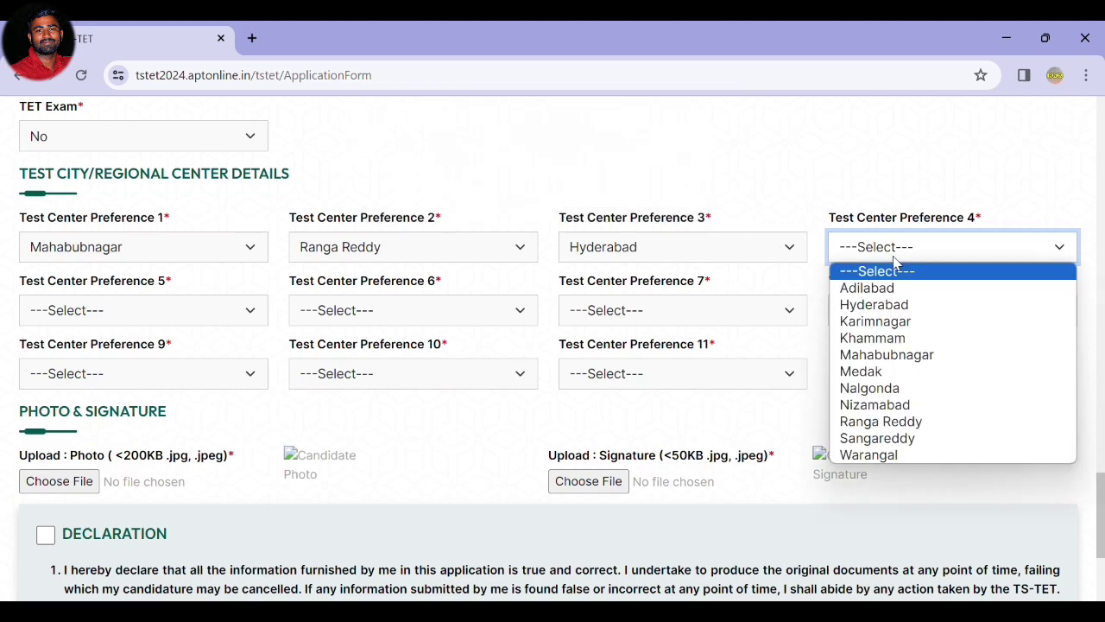
pyautogui.click(872, 437)
# Submit the application and open its printable Application Form.
pyautogui.click(51, 311)
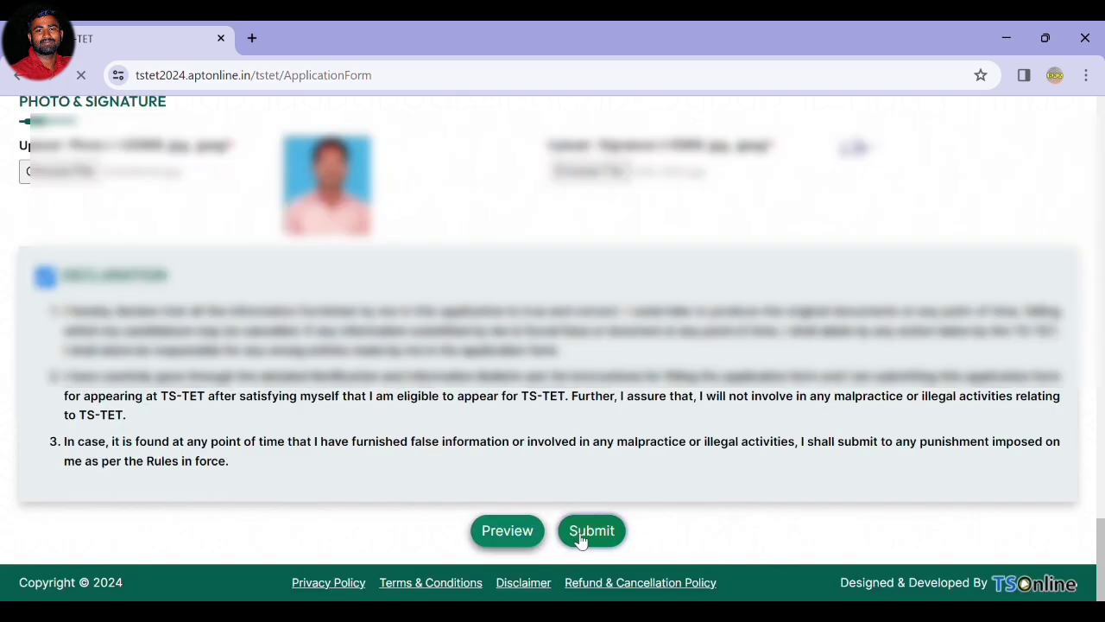
pyautogui.click(587, 533)
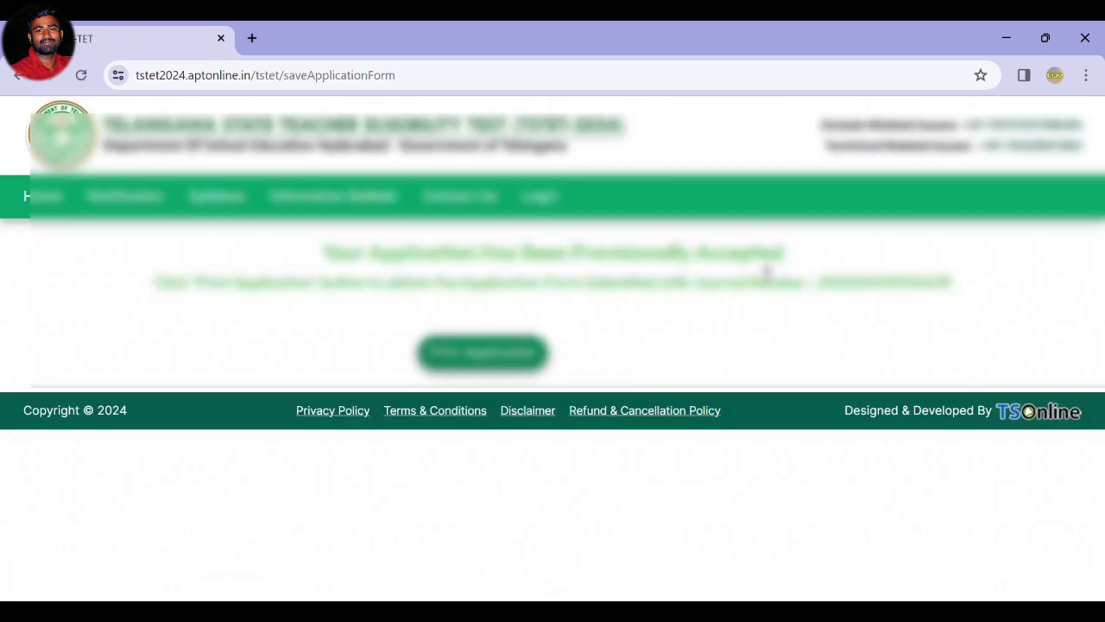
pyautogui.click(450, 366)
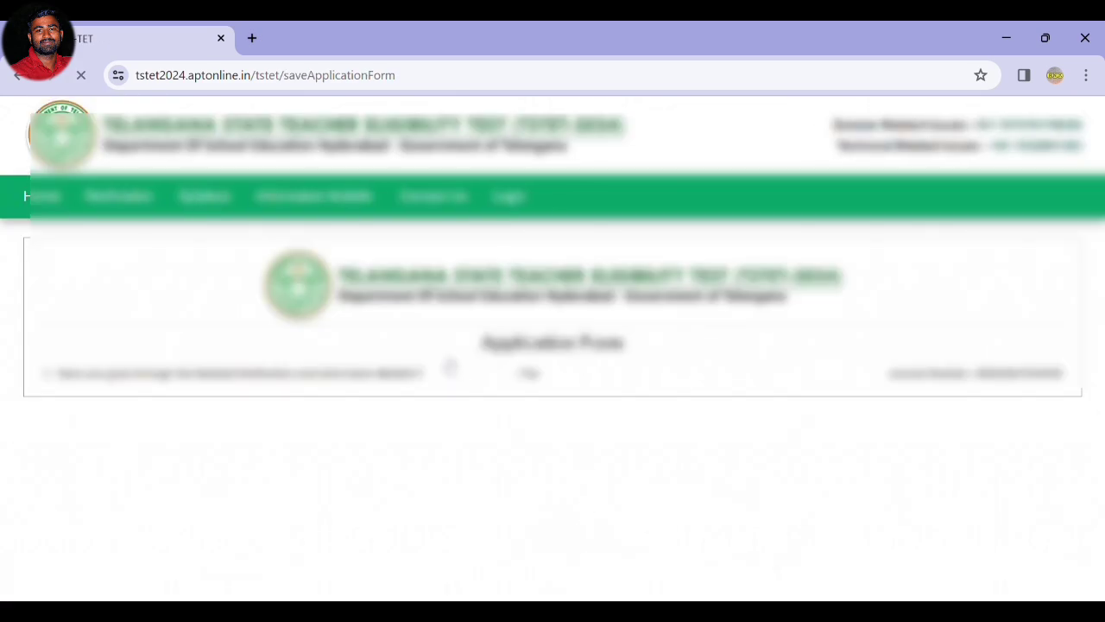